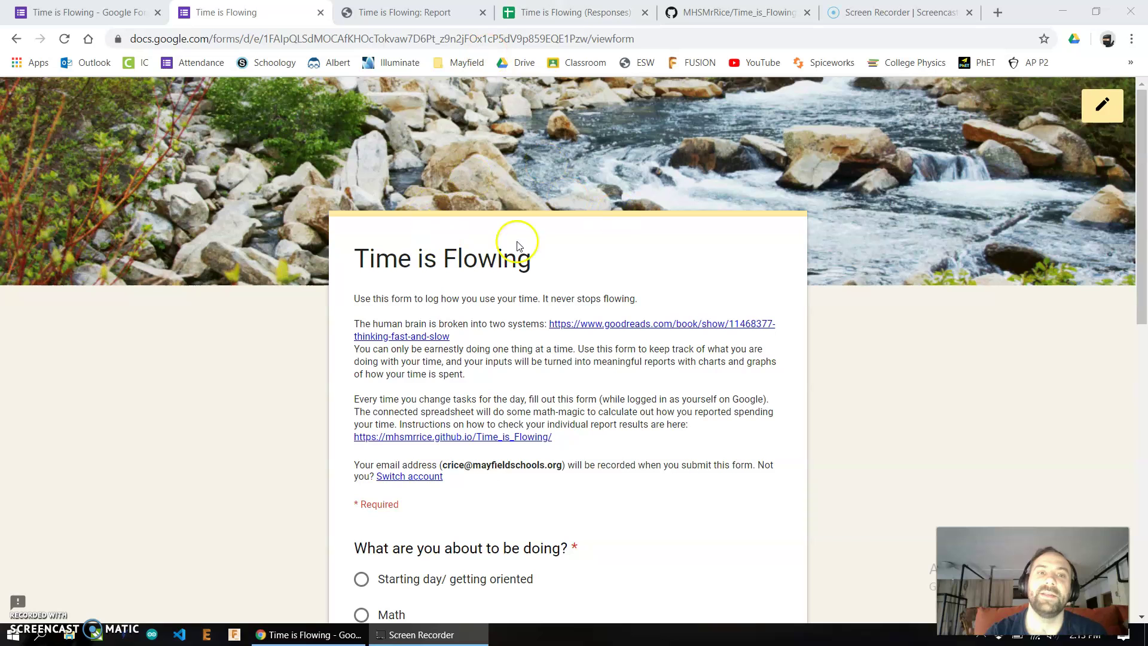
On the report page, show and hide the waterfall chart, and do the same with the data tables.
mouse_move(1142, 178)
left_mouse_down()
mouse_move(1142, 418)
mouse_move(1144, 184)
left_mouse_up()
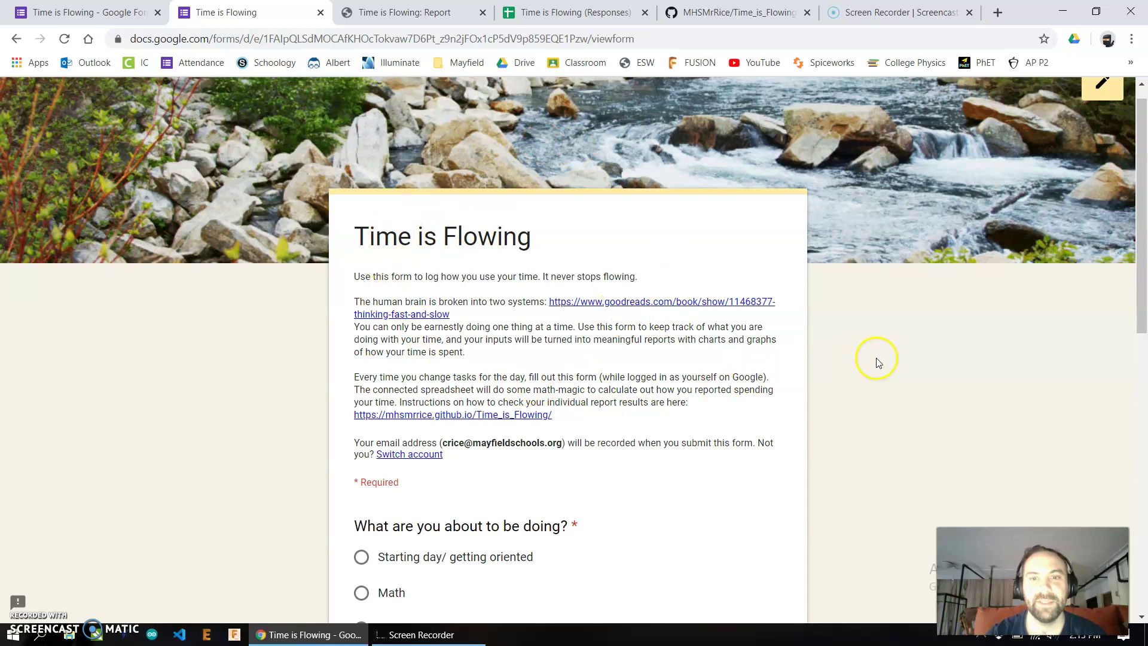
left_click(592, 12)
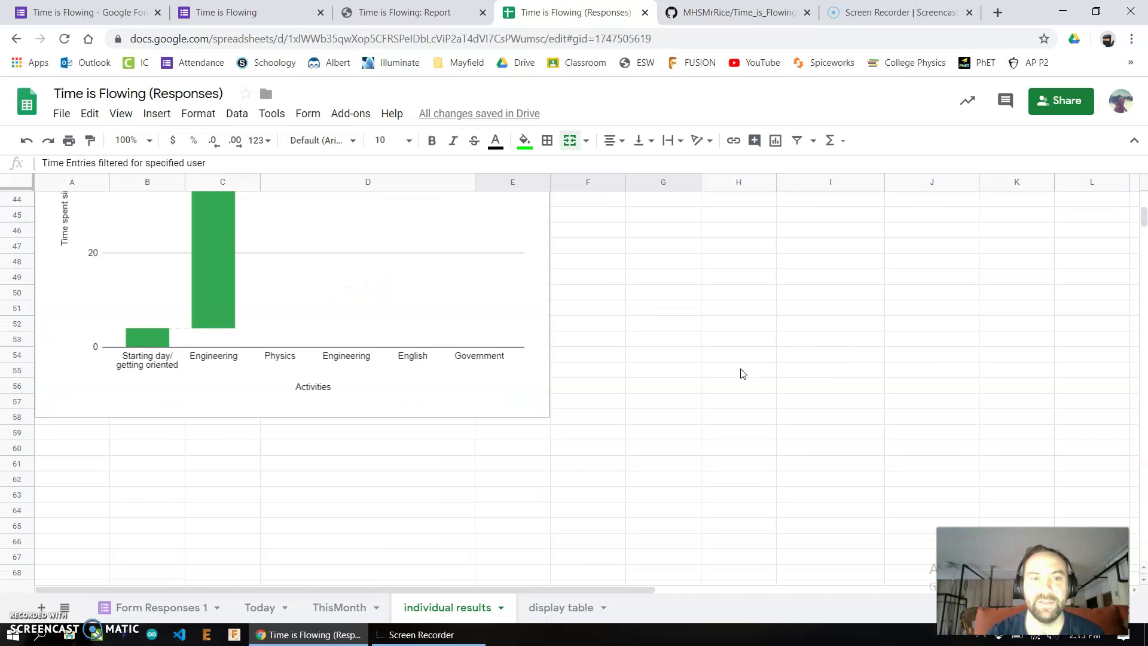
key("ctrl+shift+Tab")
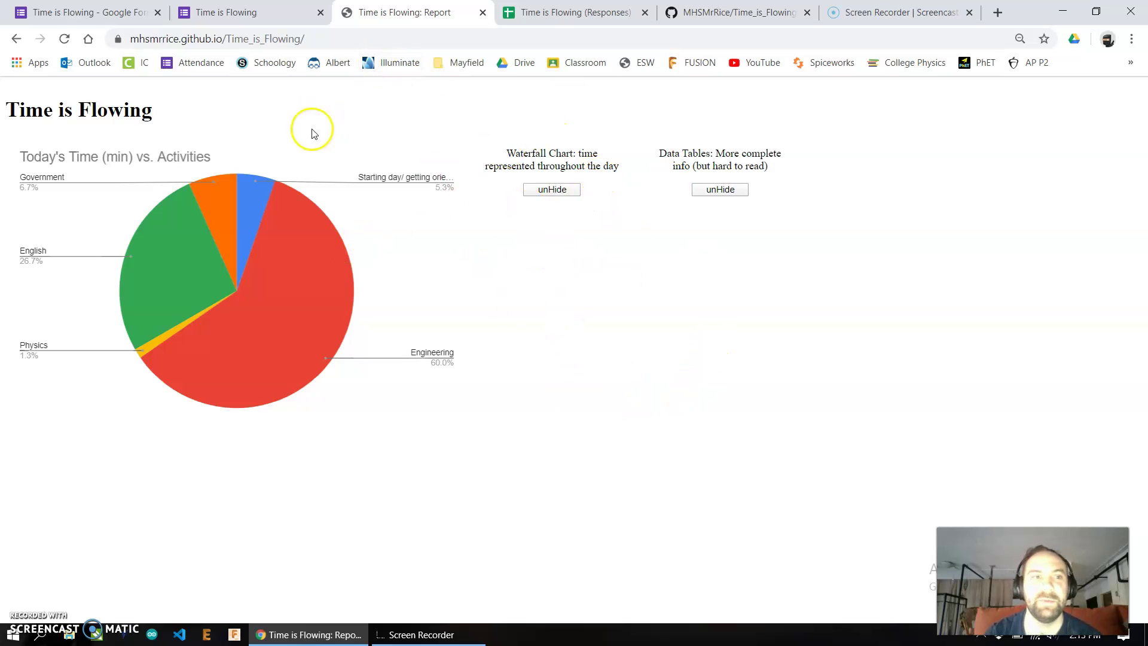
left_click(549, 190)
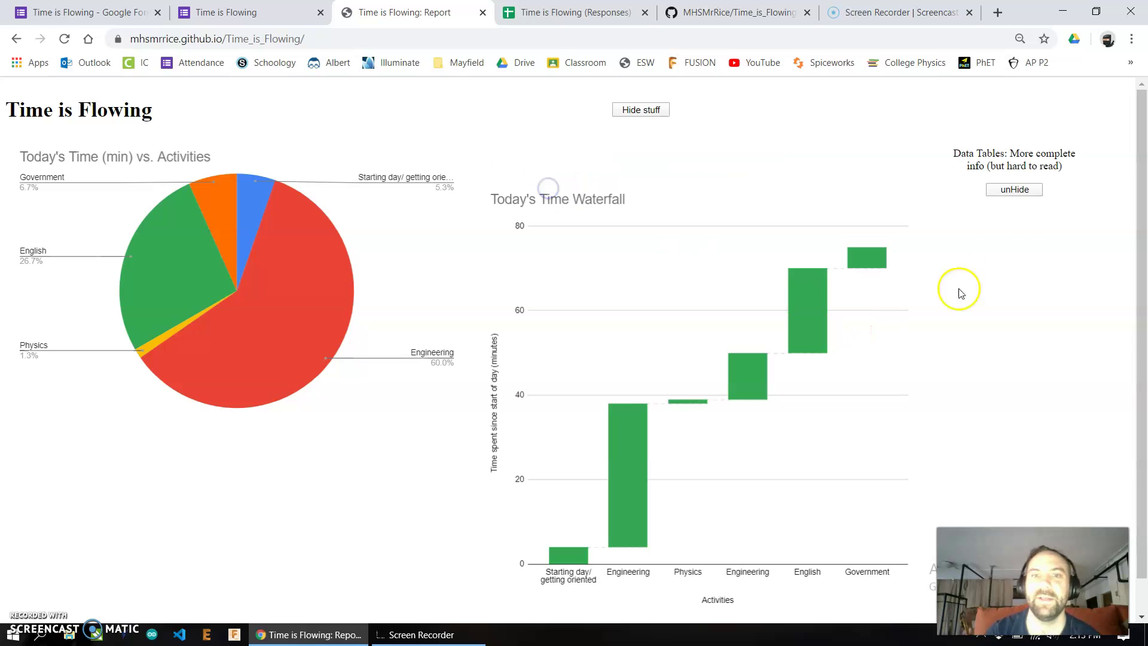
left_click(640, 108)
left_click(721, 186)
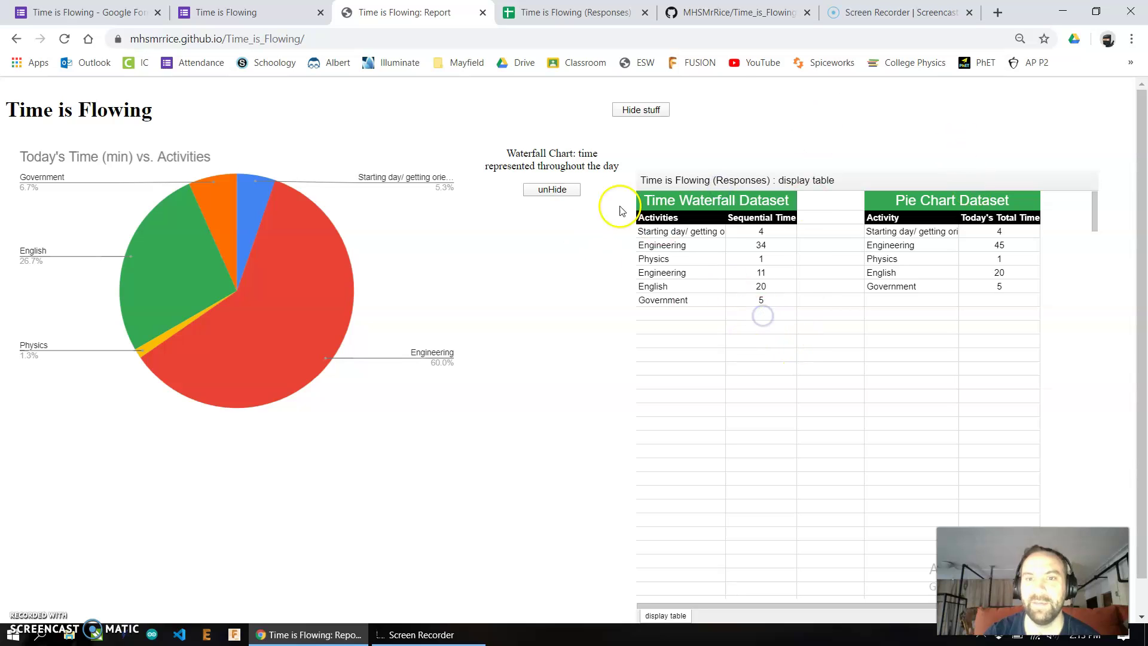
left_click(638, 110)
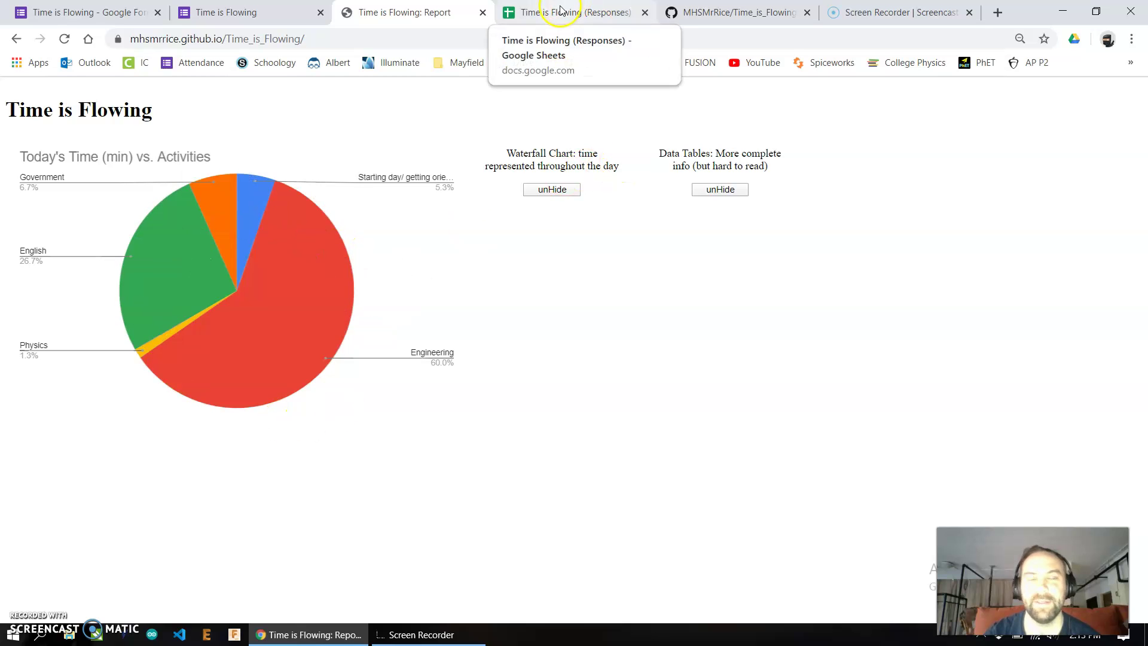
Review the Time is Flowing form's description and the activity choices under "What are you about to be doing?".
left_click(209, 7)
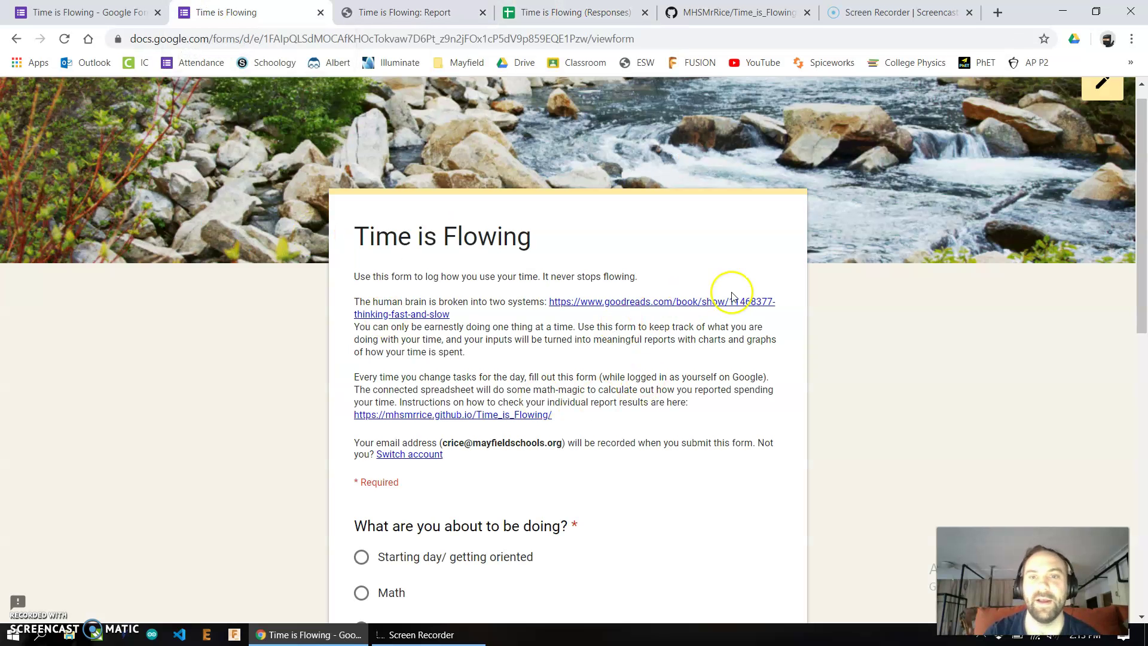
scroll(864, 389, "down", 4)
scroll(864, 389, "down", 7)
scroll(864, 389, "up", 6)
scroll(864, 390, "up", 5)
scroll(864, 390, "down", 2)
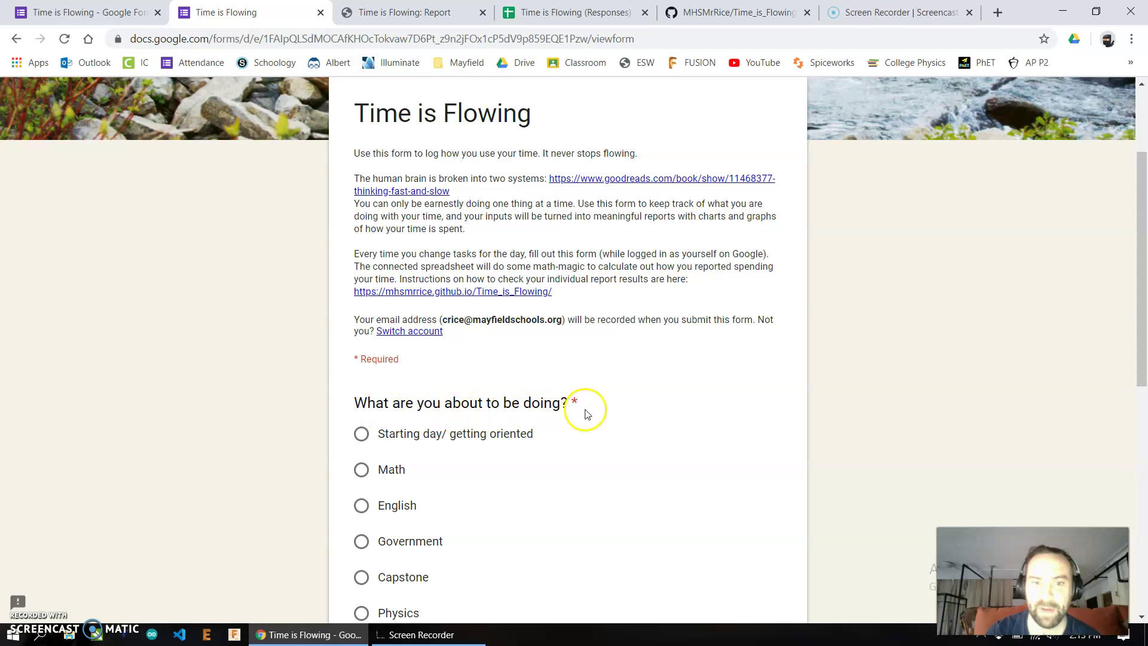
scroll(630, 437, "down", 1)
scroll(629, 437, "down", 5)
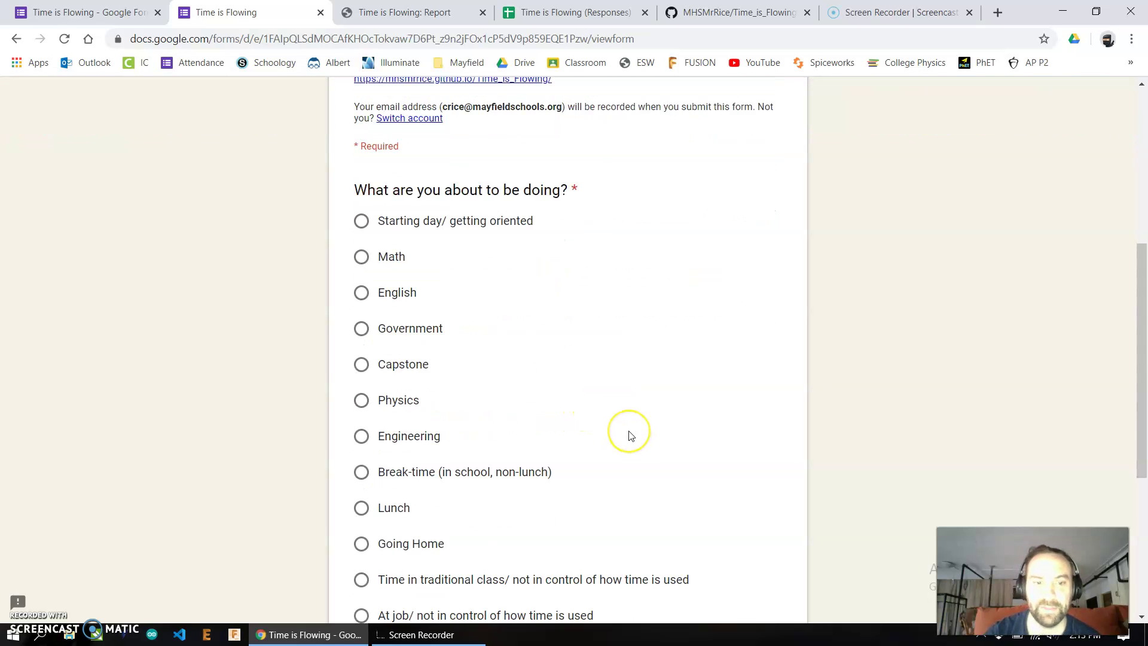
scroll(630, 438, "up", 4)
scroll(629, 437, "up", 4)
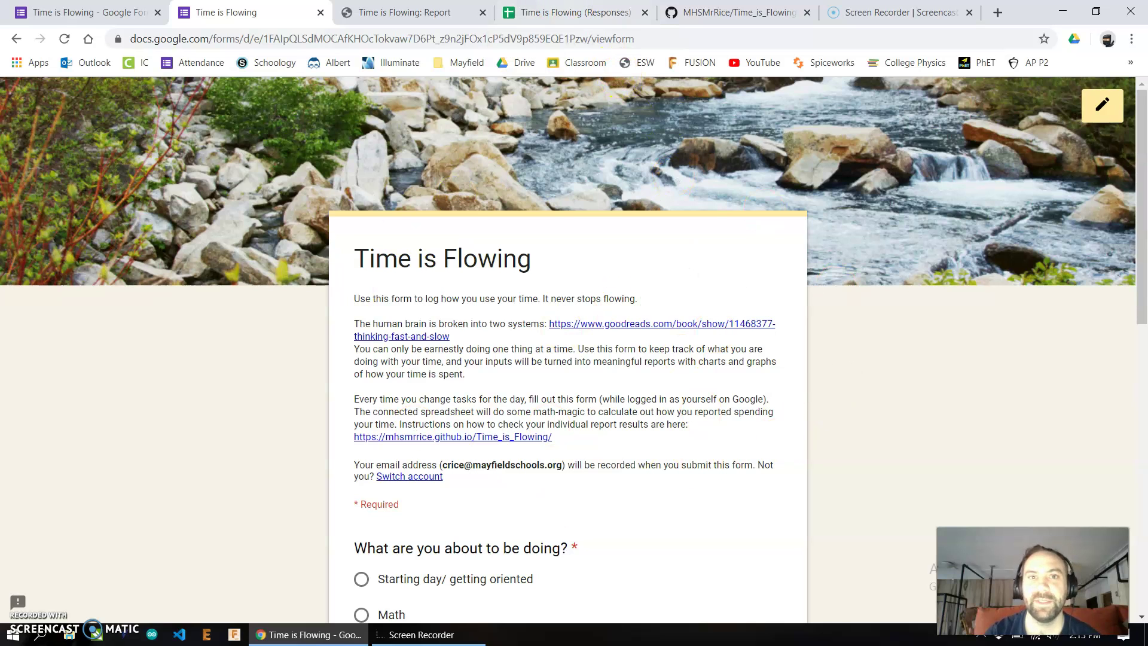
Switch to the Time is Flowing (Responses) spreadsheet and review the logged entries on the Form Responses 1 sheet.
left_click(549, 13)
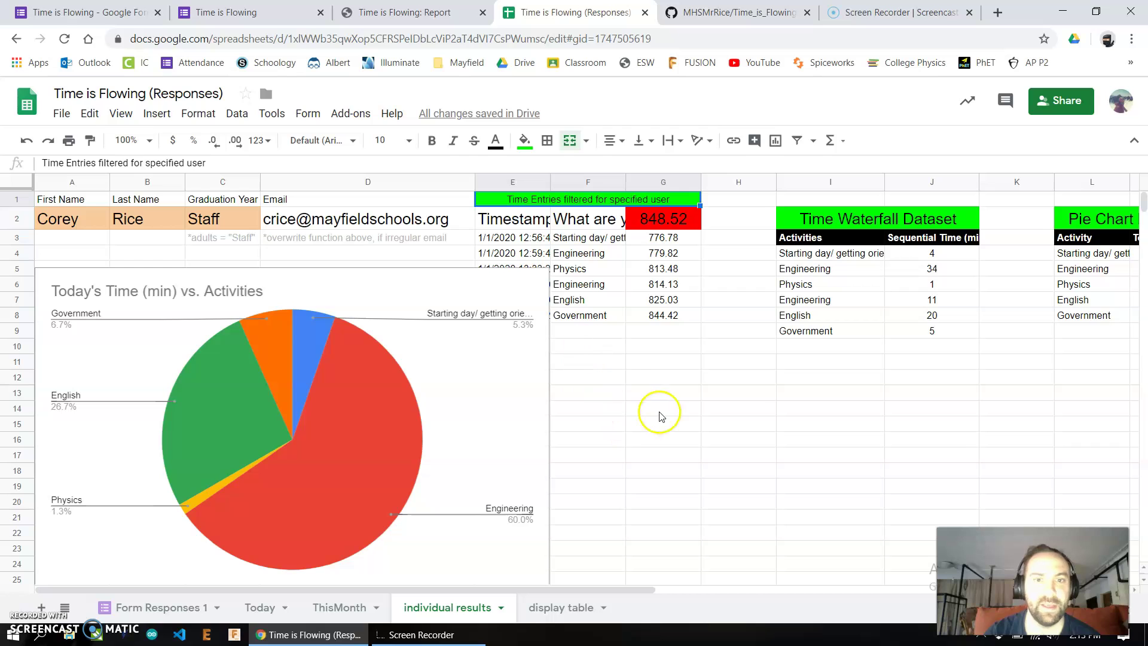
left_click(155, 610)
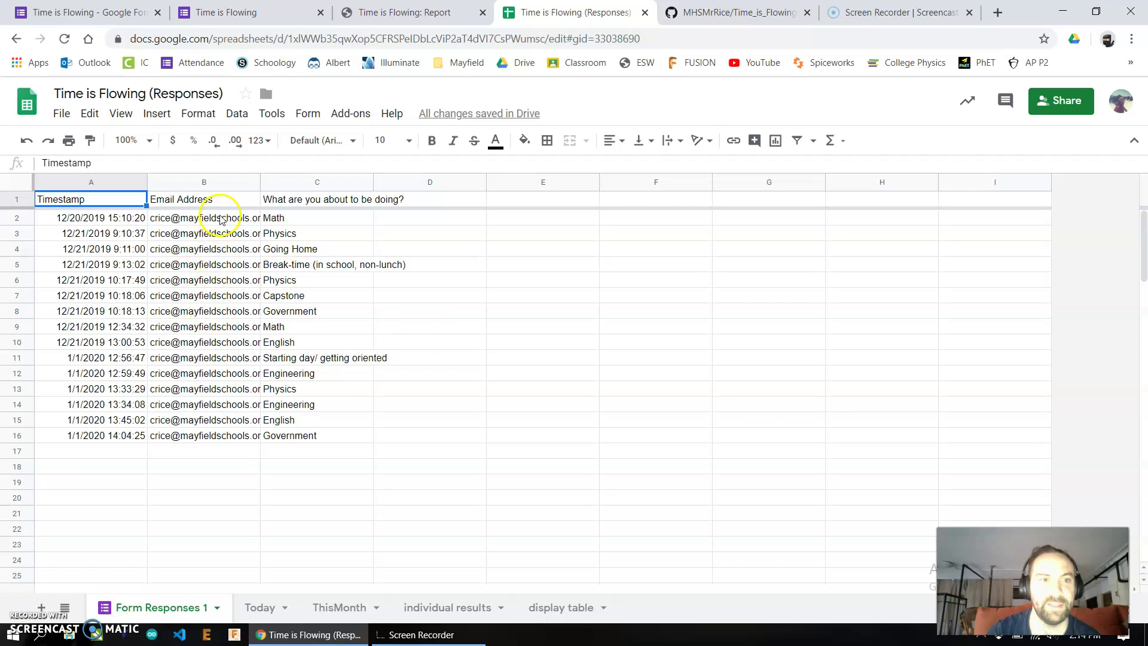
scroll(369, 348, "down", 5)
scroll(369, 348, "up", 5)
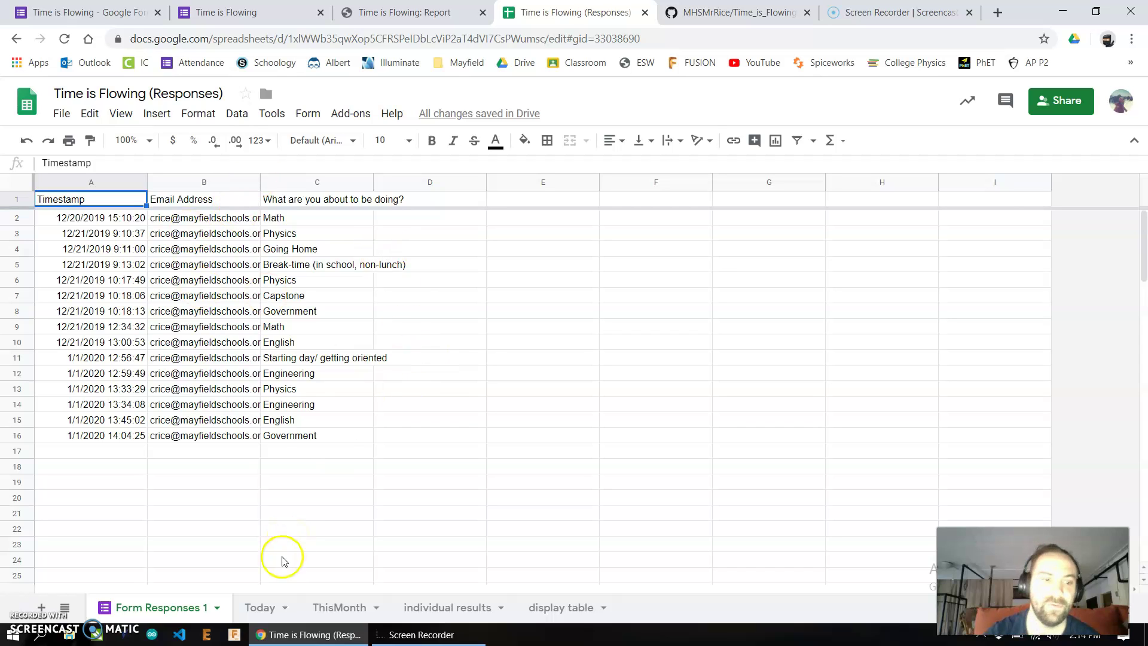
Open the Today sheet and examine the query formula in cell A1.
left_click(254, 607)
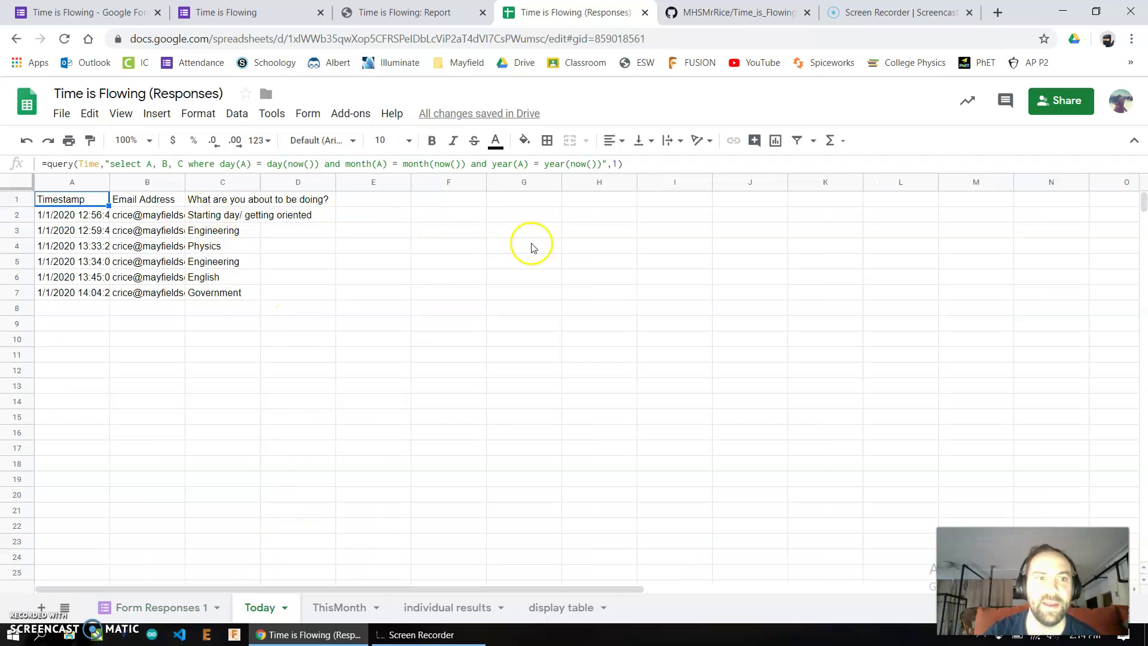
double_click(65, 164)
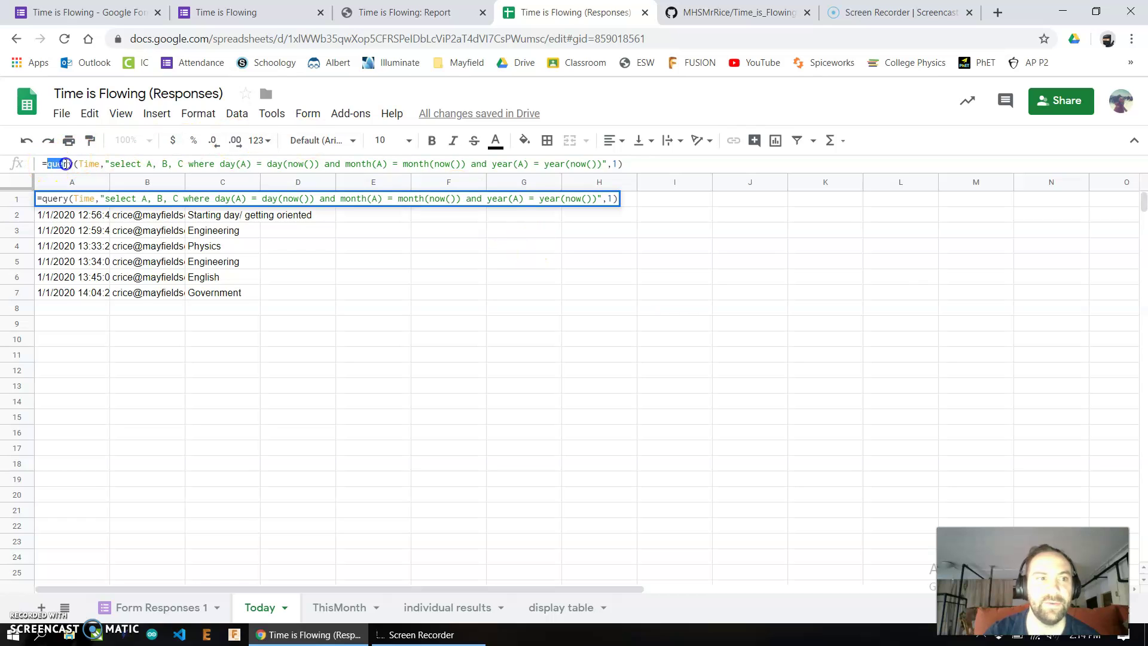
left_click(448, 323)
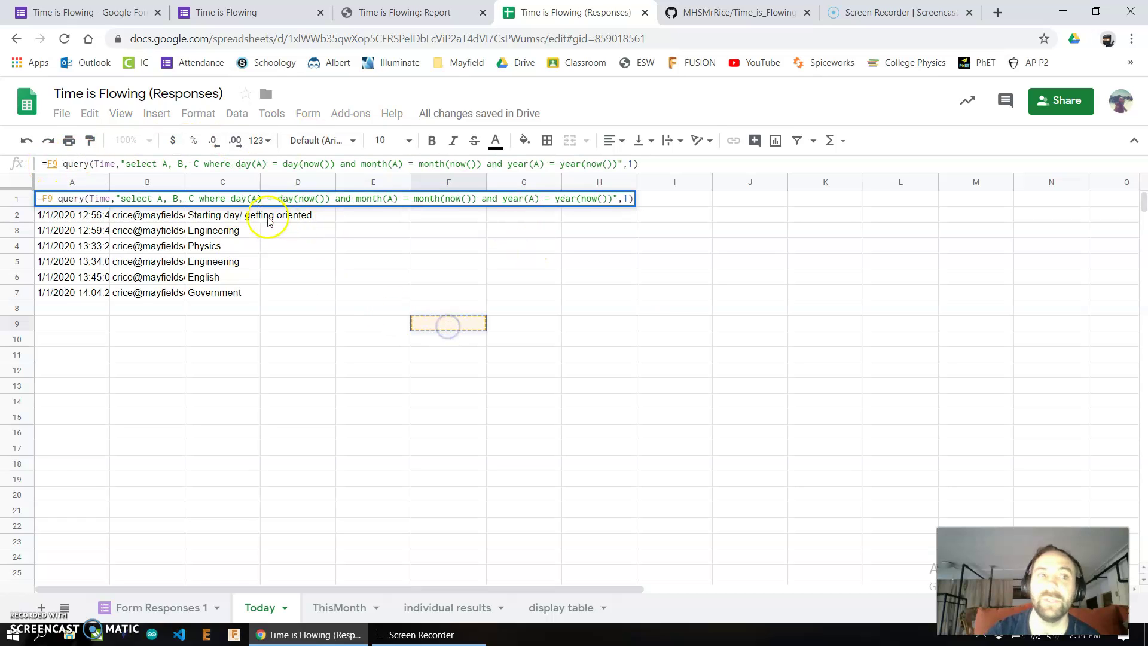
key("BackSpace")
key("BackSpace")
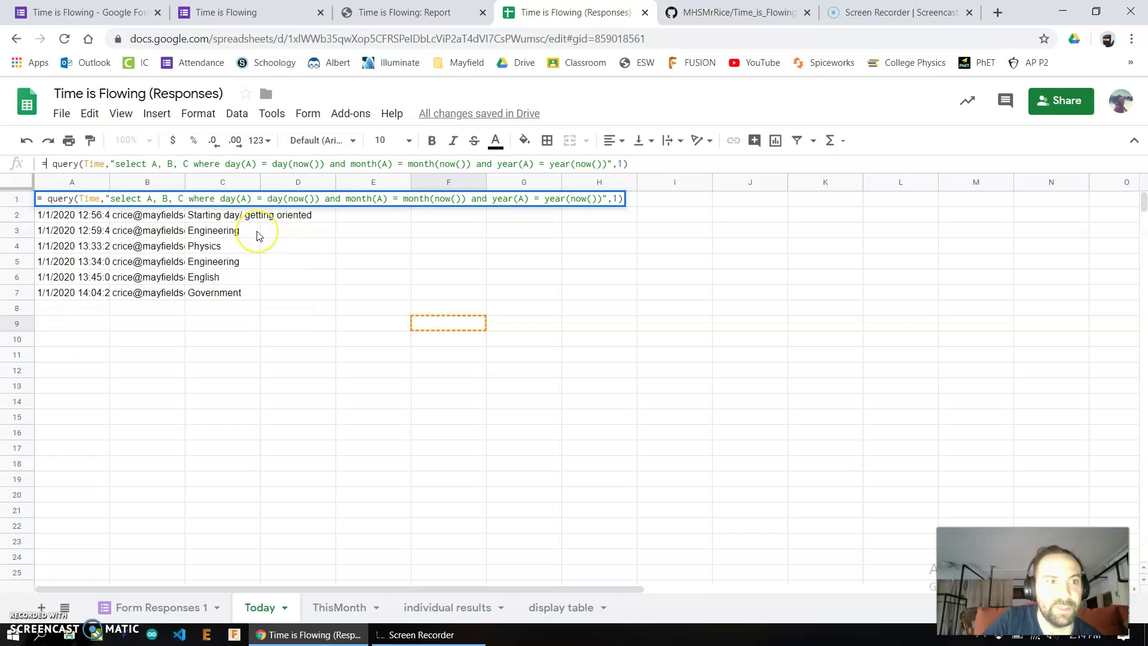
key("BackSpace")
key("BackSpace")
type("=")
key("Return")
key("Up")
key("Right")
key("Down")
key("Left")
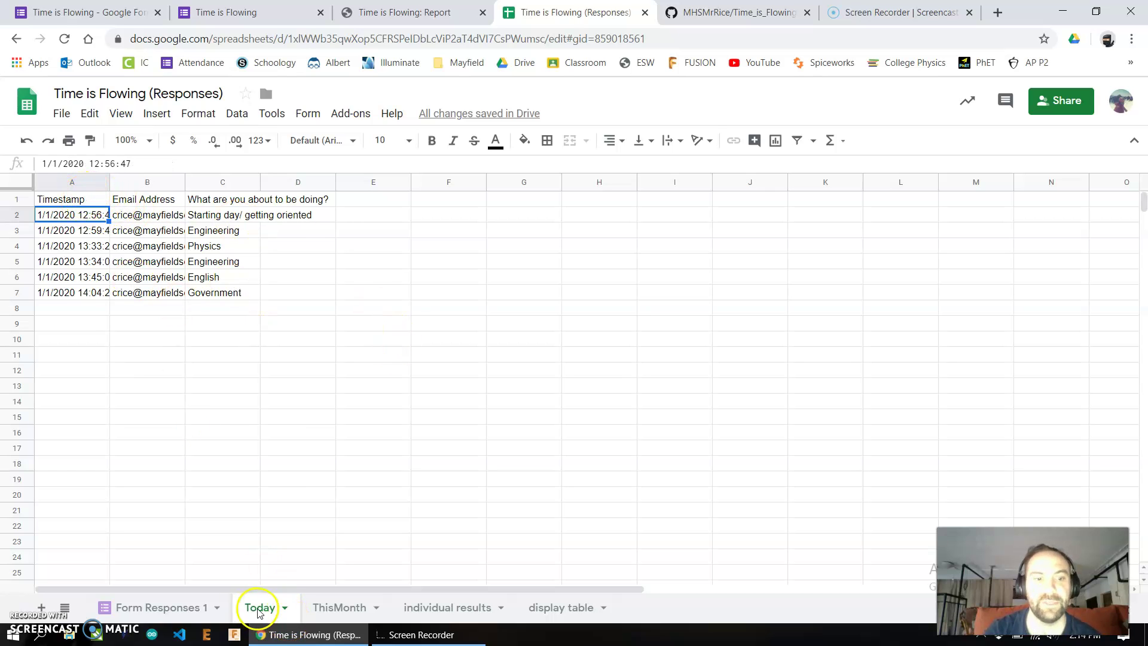
Open the ThisMonth sheet and examine the select statement of the query formula in cell A1.
left_click(338, 608)
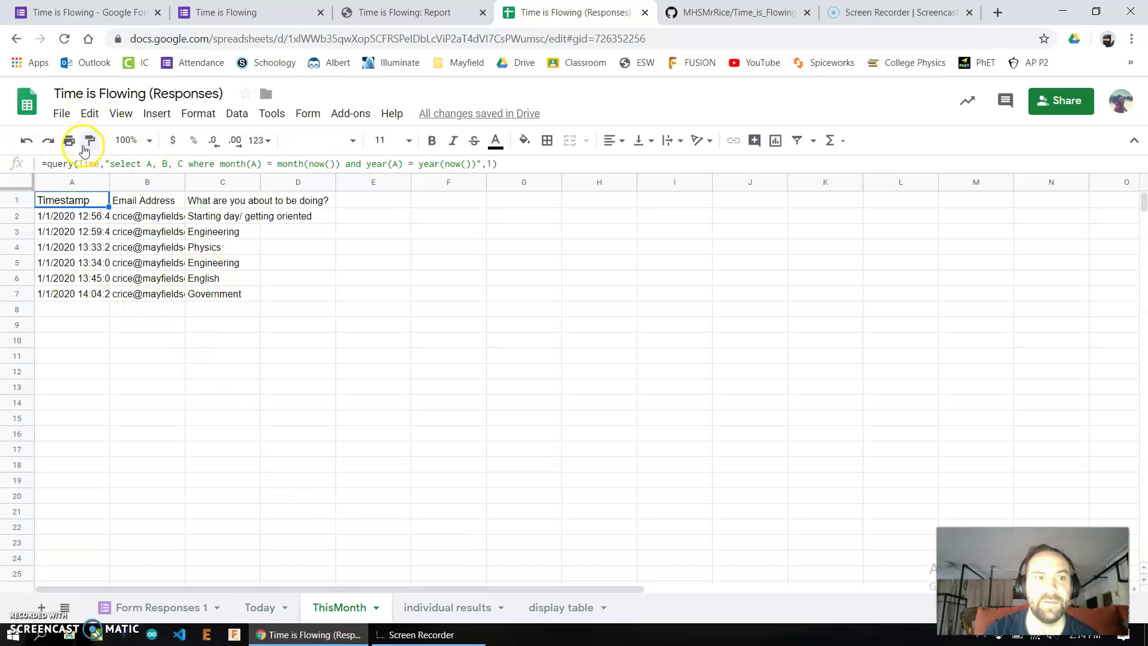
left_click_drag(113, 165, 481, 172)
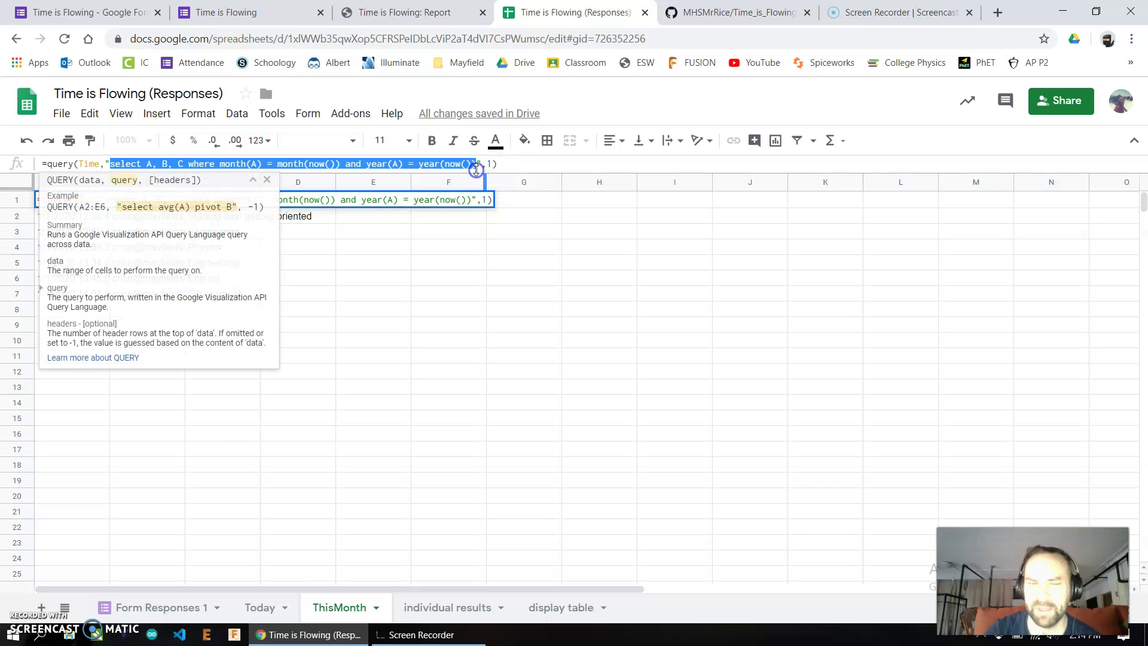
key("Return")
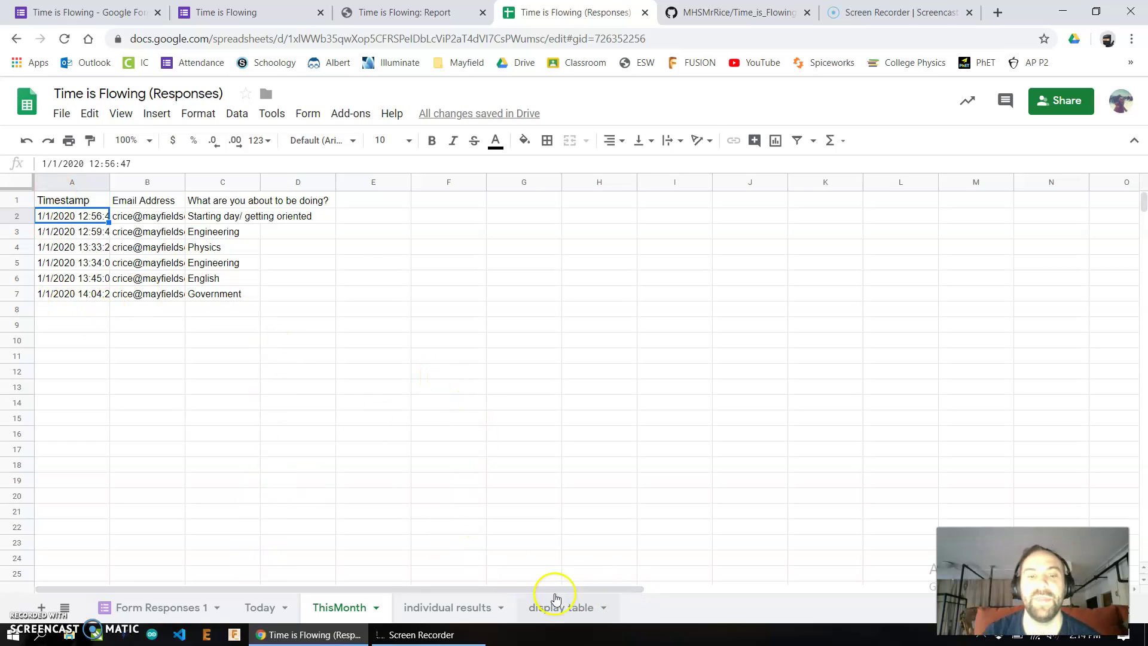
Open the individual results sheet and inspect the first name, last name, graduation year and email cells in row 2.
left_click(418, 610)
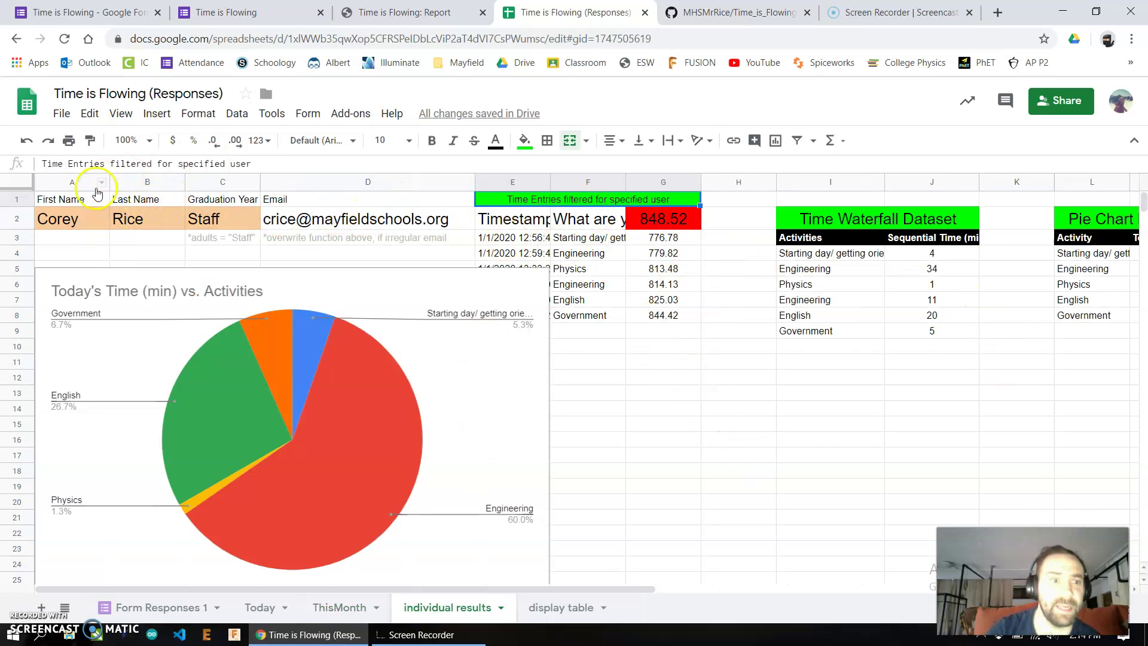
left_click(68, 223)
left_click(129, 218)
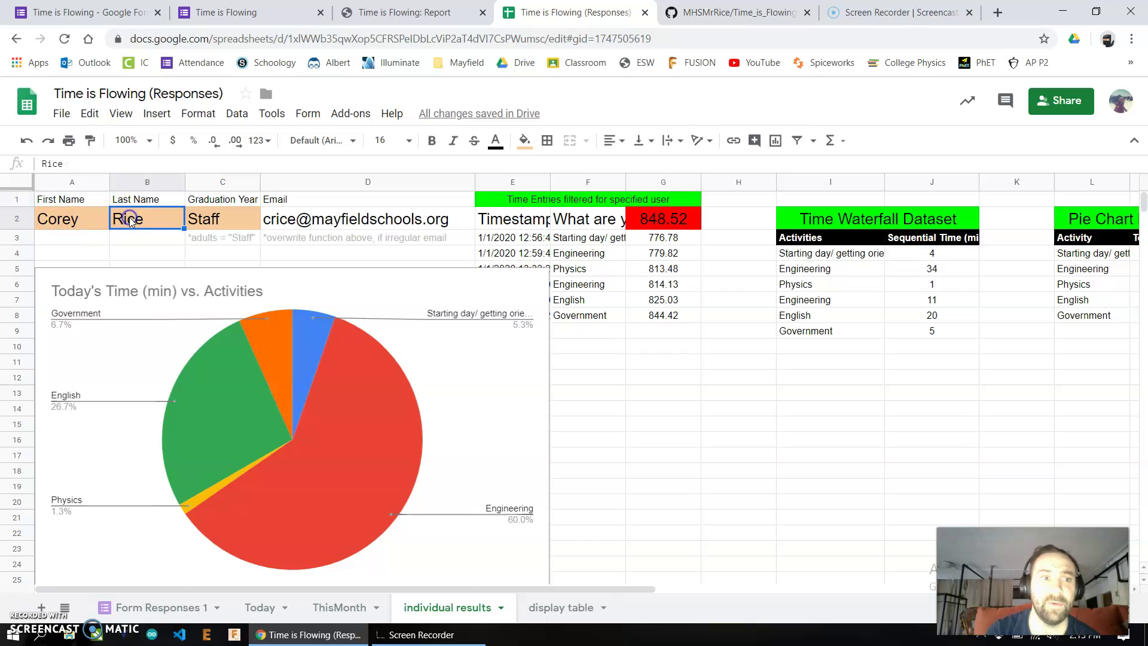
left_click(205, 219)
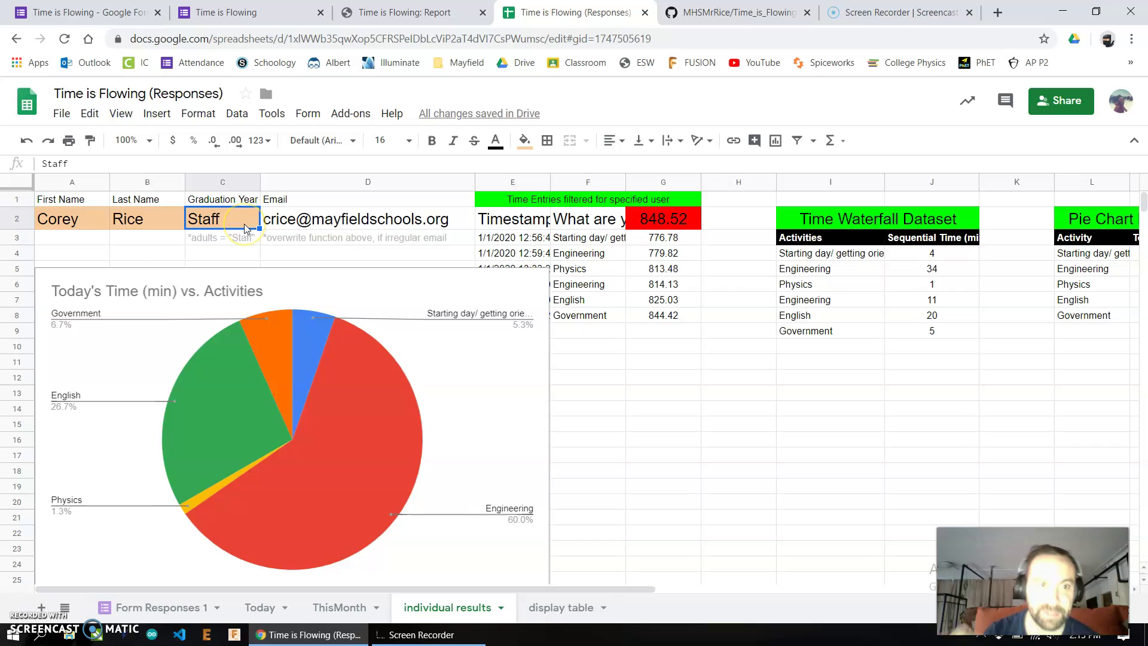
left_click(334, 221)
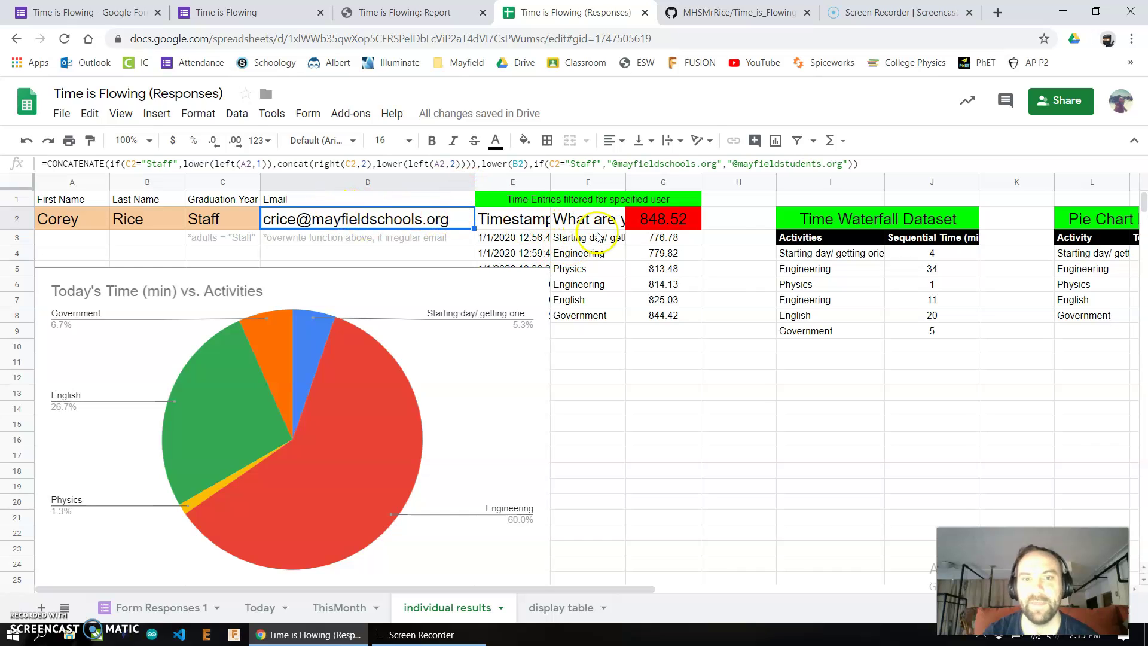
Inspect the filtered time entries, including the query in E2 and the time-in-minutes formulas in G2 and G3.
left_click(534, 239)
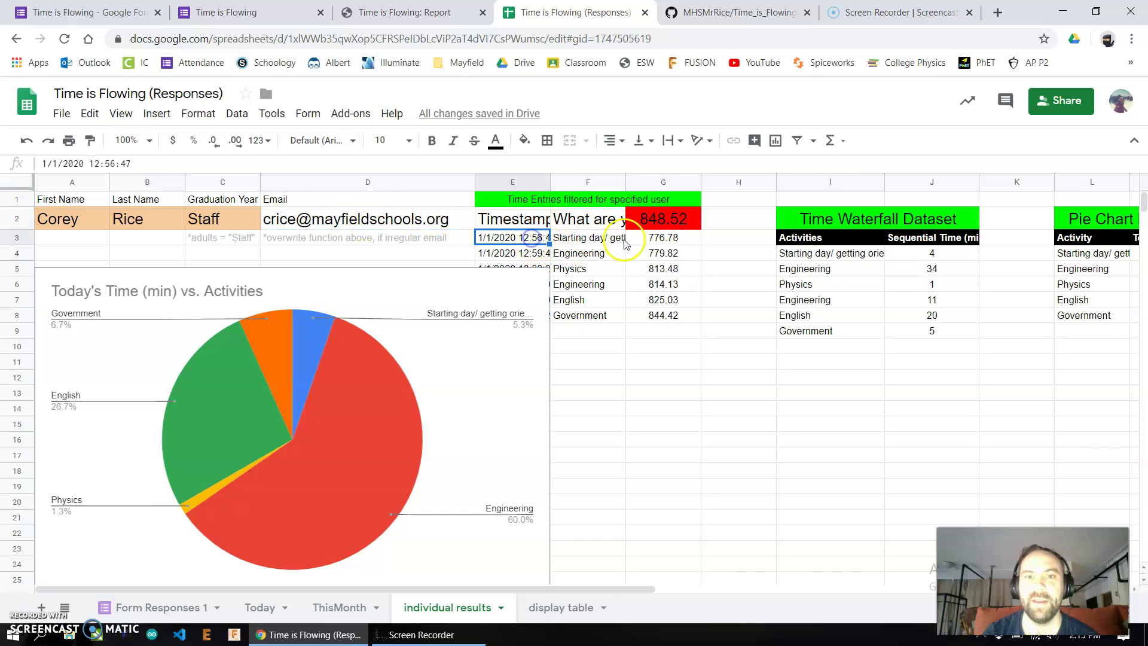
left_click(538, 222)
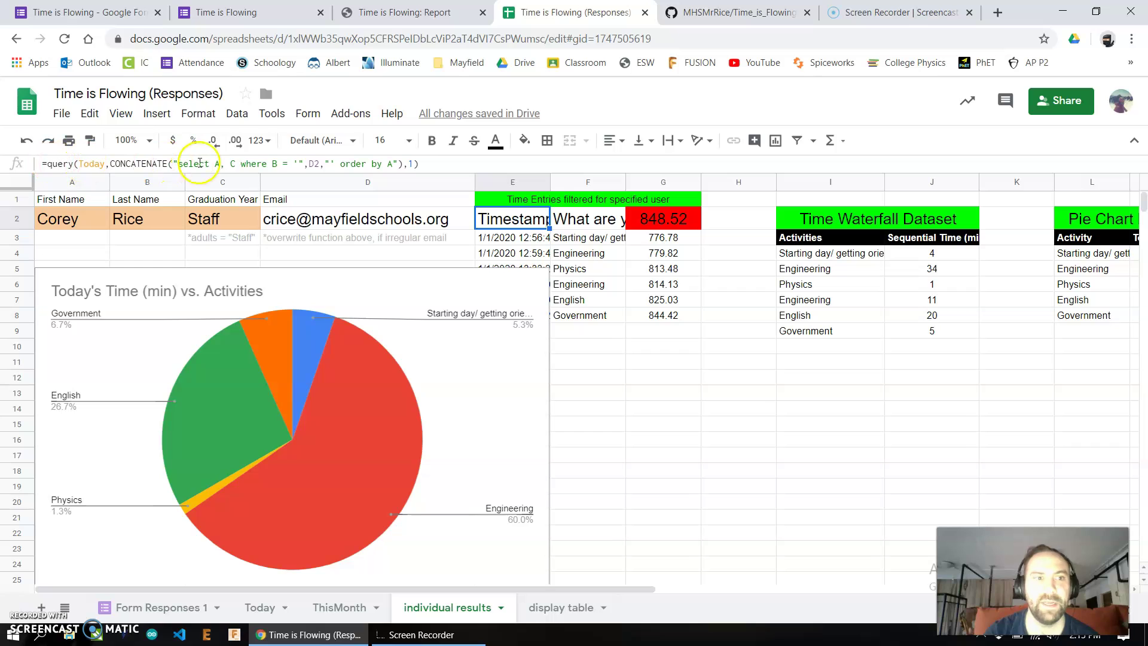
left_click(585, 239)
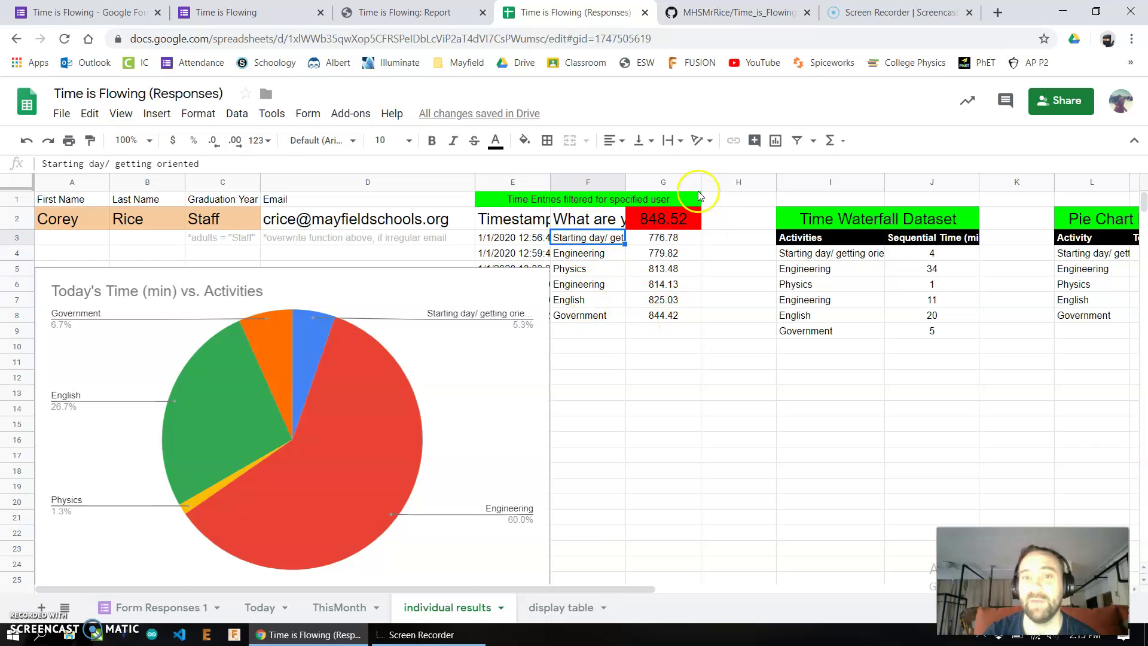
left_click(672, 221)
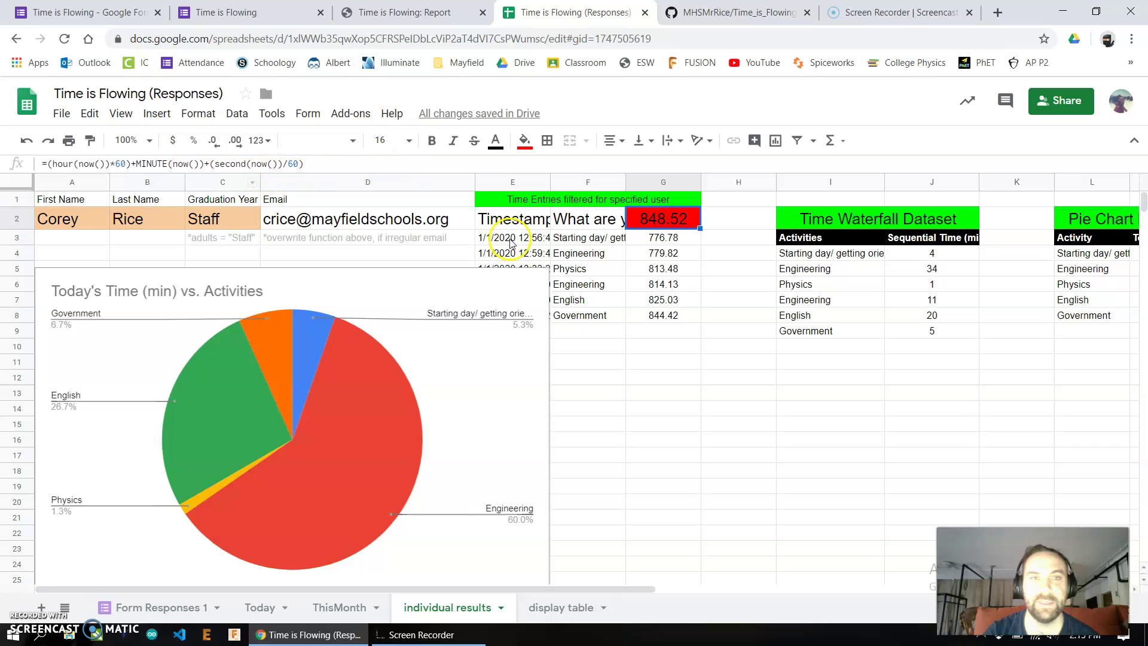
left_click(669, 237)
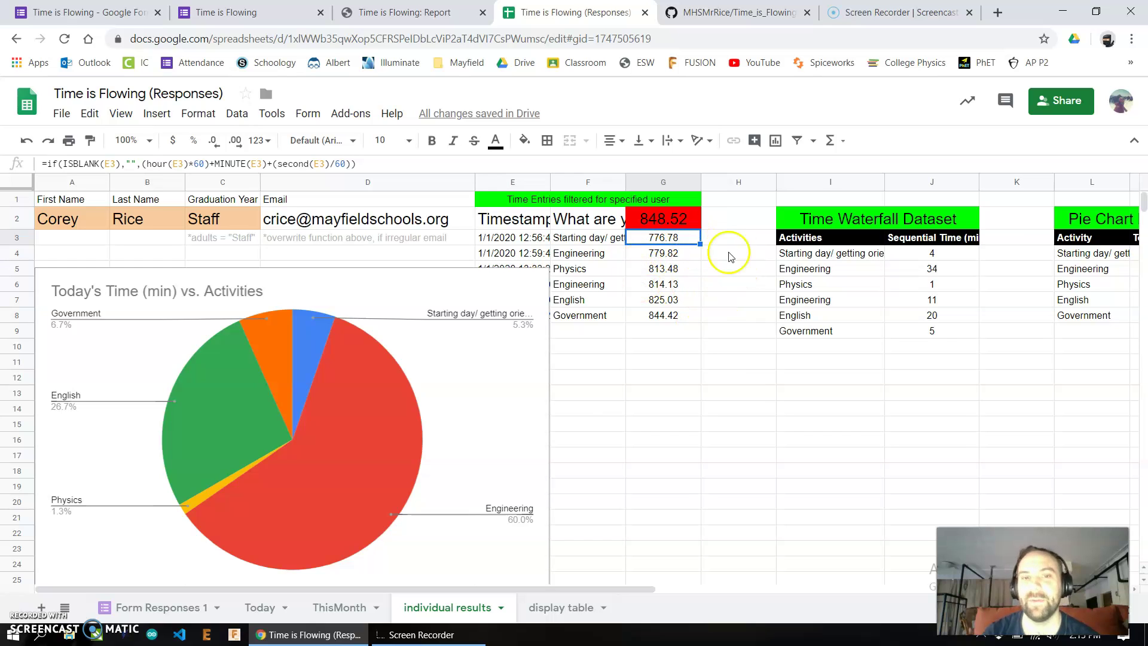
Inspect the sequential time formula in J4 and view the Time Waterfall and Pie Chart datasets.
left_click(951, 259)
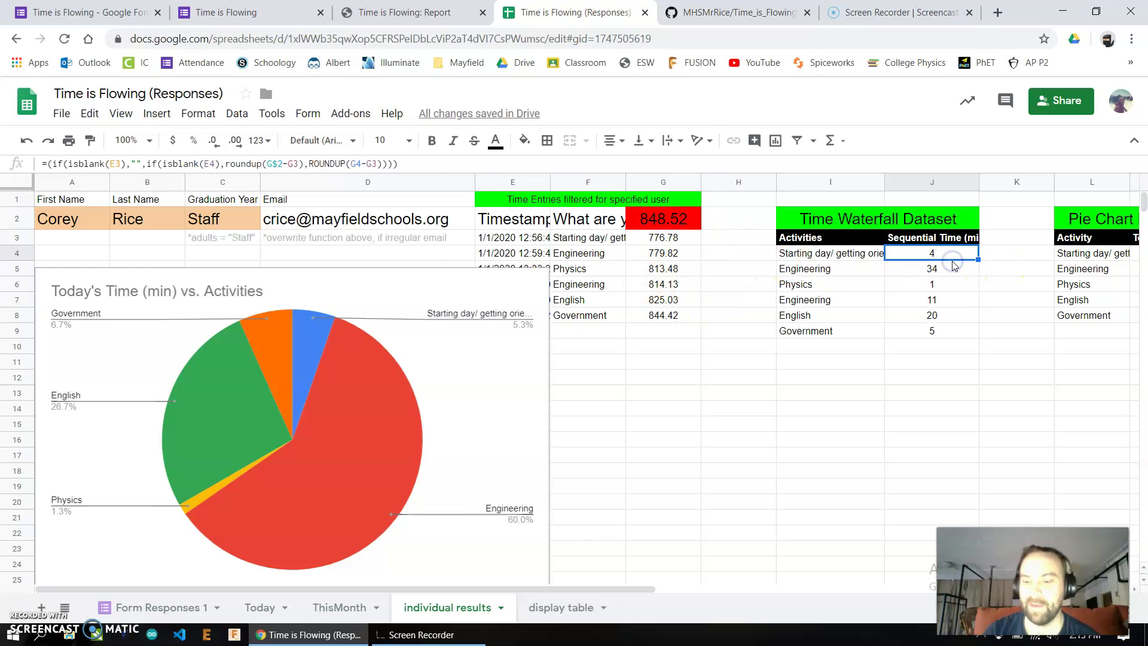
scroll(953, 265, "right", 2)
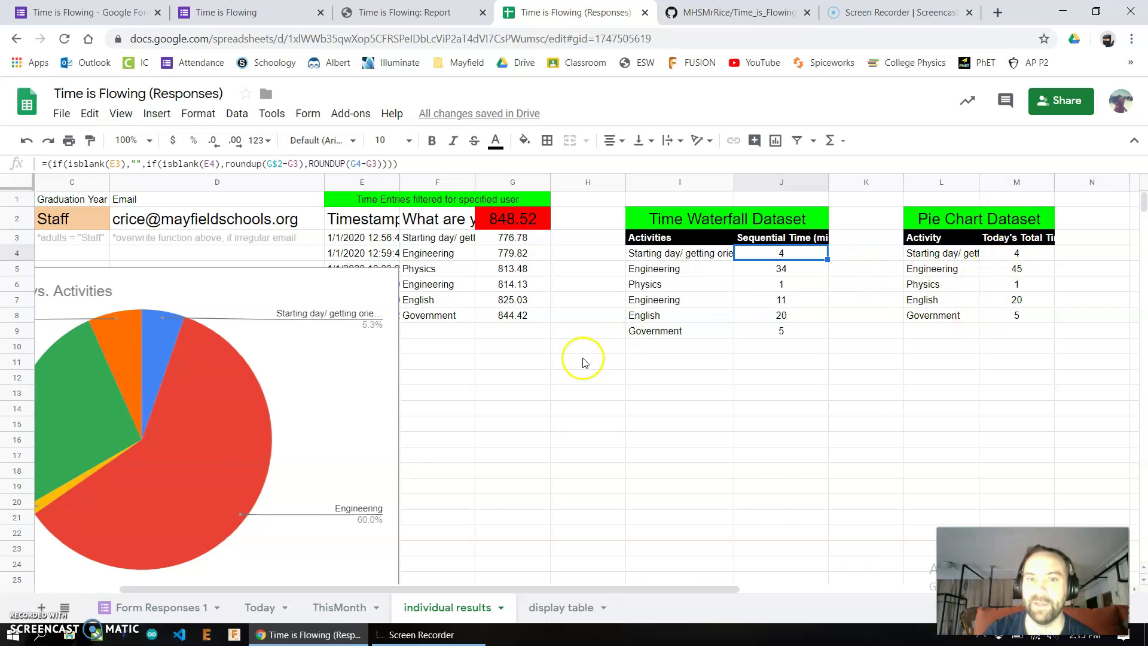
scroll(574, 352, "left", 3)
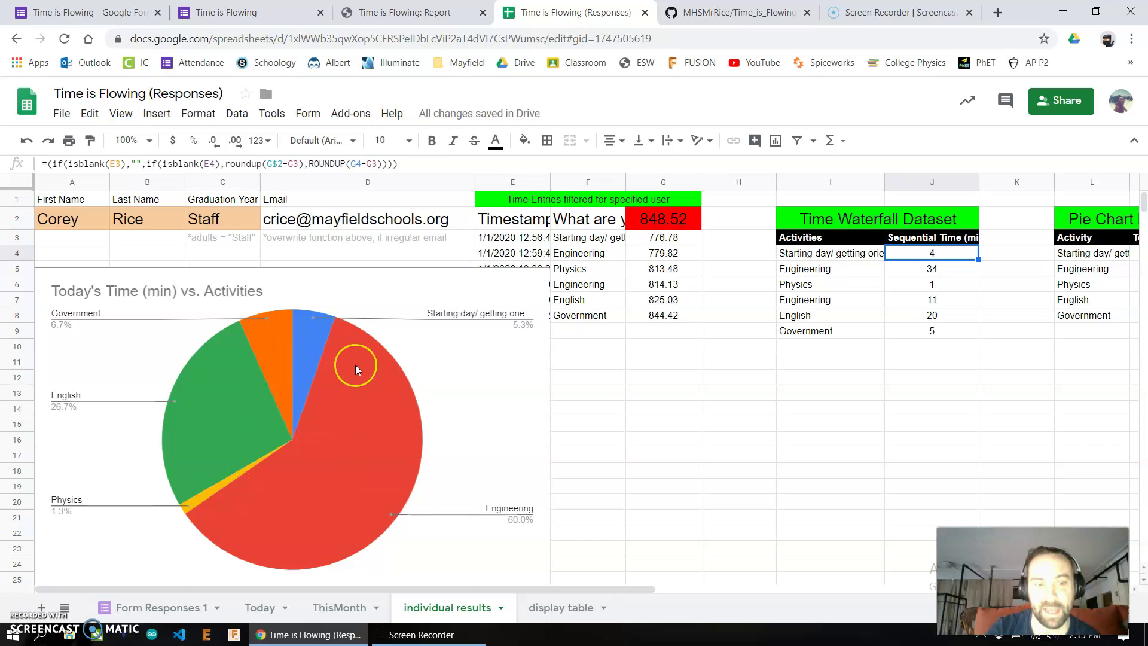
Review the time-versus-activities pie chart and the time waterfall chart on the individual results sheet.
scroll(355, 364, "down", 3)
scroll(355, 364, "up", 2)
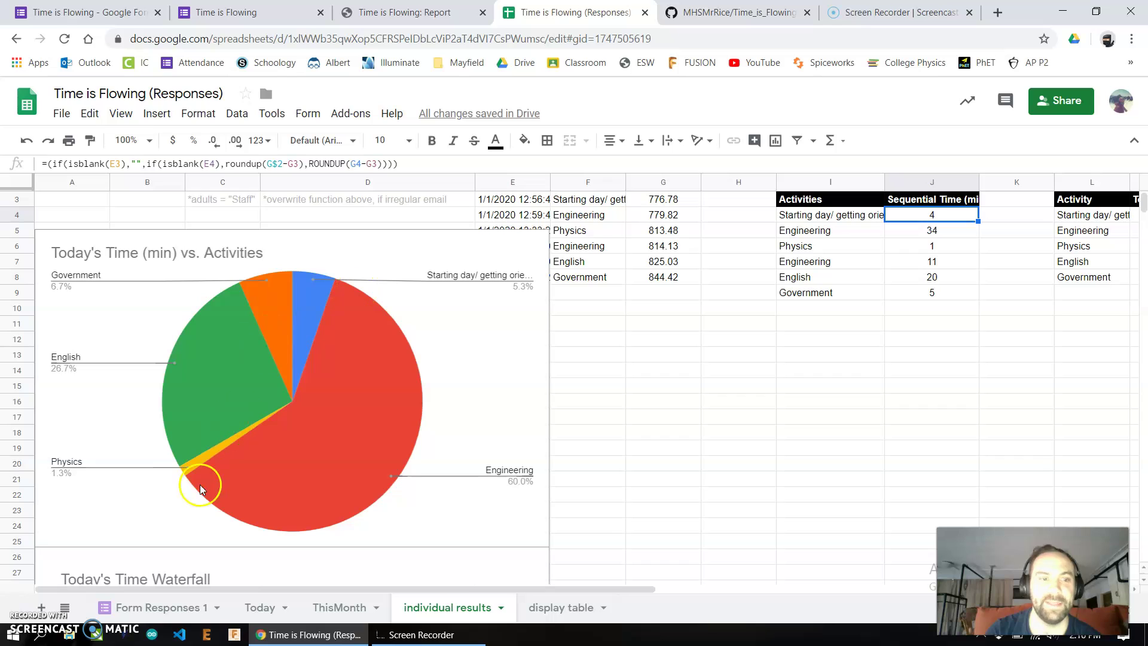
scroll(479, 459, "down", 6)
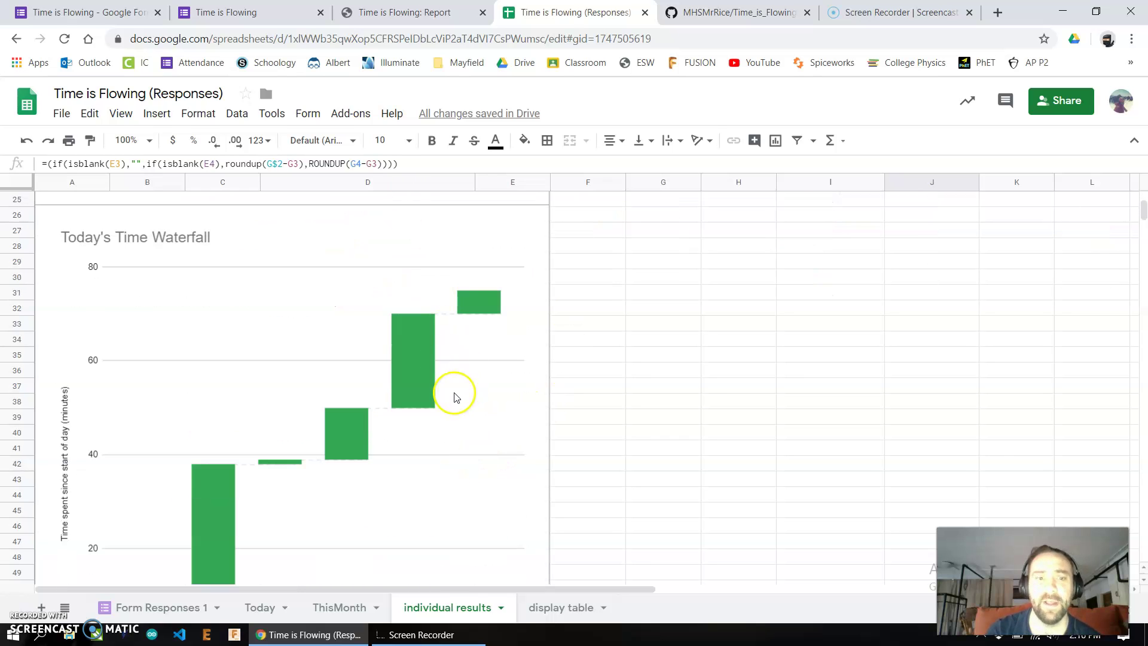
Examine the Today's Time Waterfall chart on the individual results sheet, from the starting-day bar through Government.
scroll(455, 393, "down", 3)
scroll(454, 392, "up", 2)
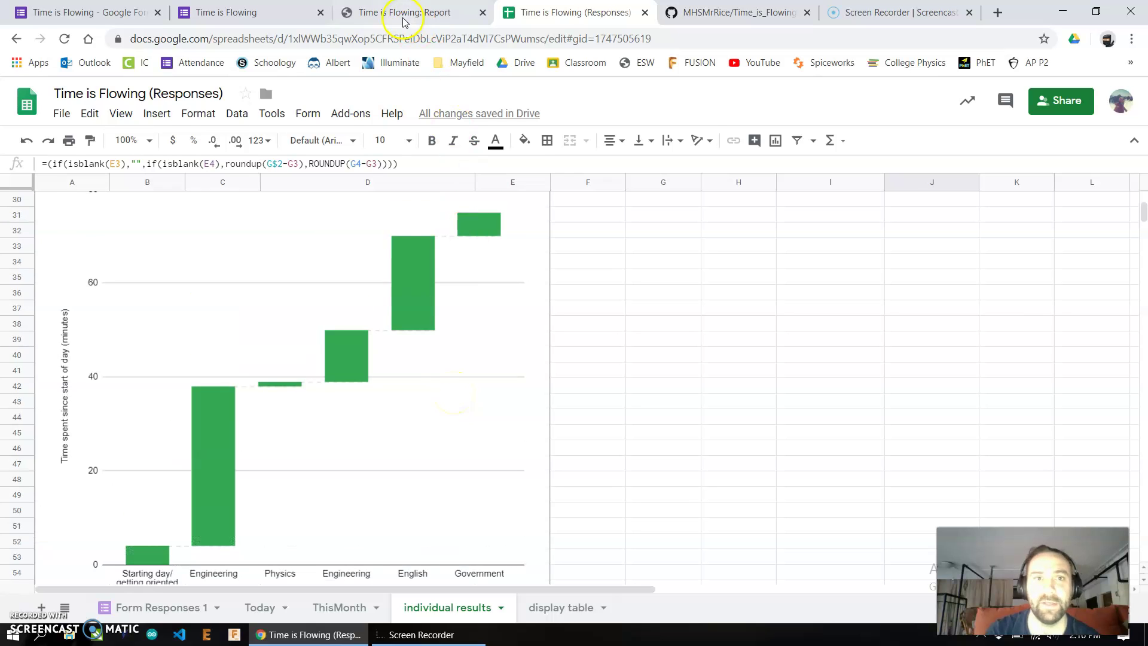
scroll(430, 367, "up", 4)
scroll(432, 368, "down", 2)
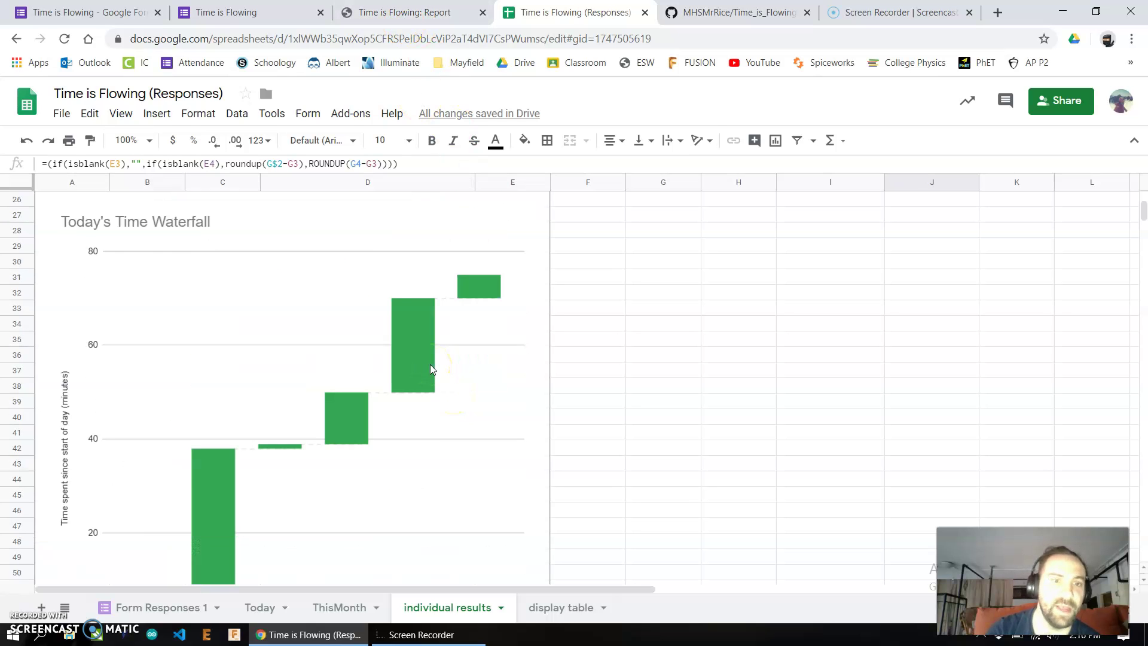
scroll(432, 368, "down", 2)
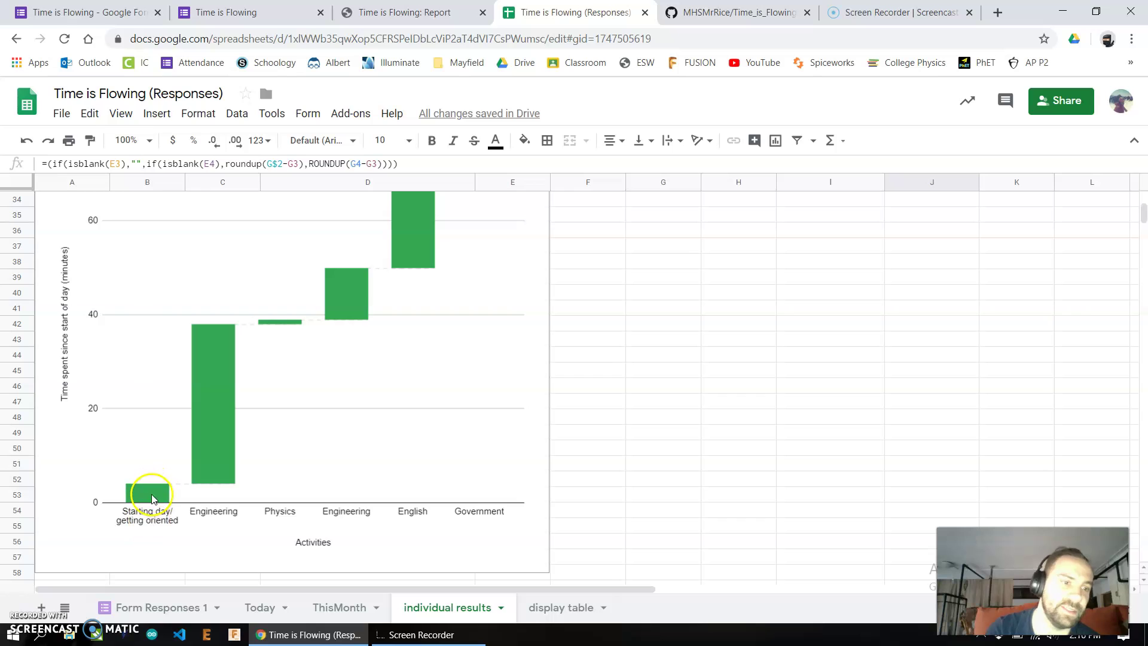
scroll(118, 372, "up", 1)
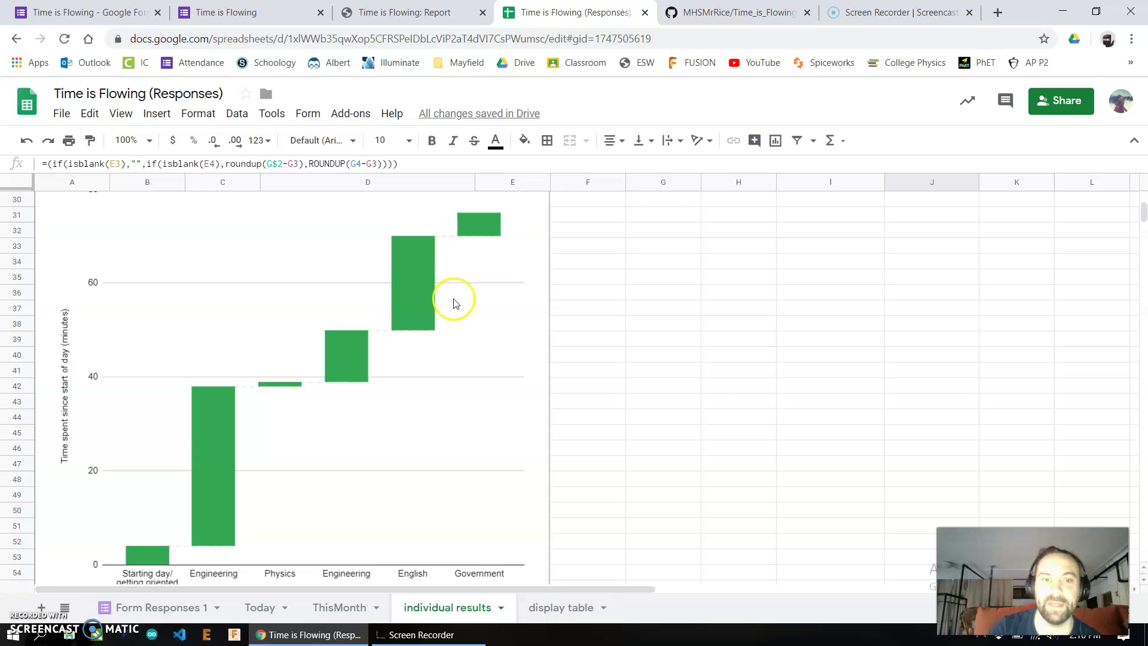
scroll(453, 302, "up", 2)
scroll(453, 302, "down", 3)
scroll(454, 302, "up", 2)
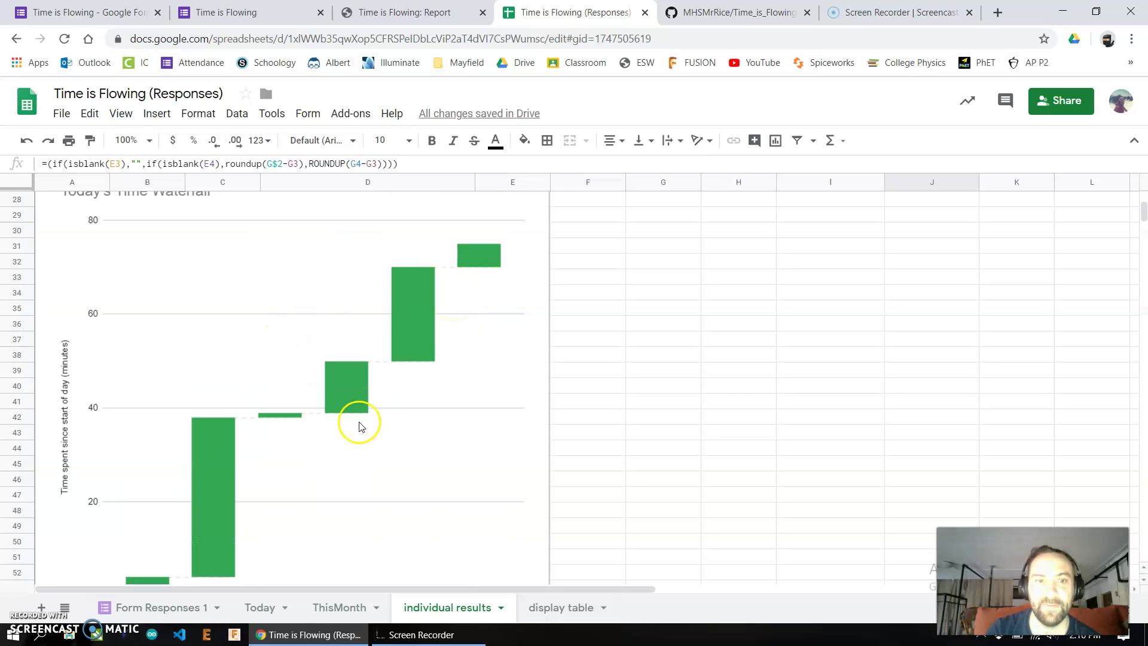
scroll(357, 423, "down", 2)
scroll(355, 421, "up", 1)
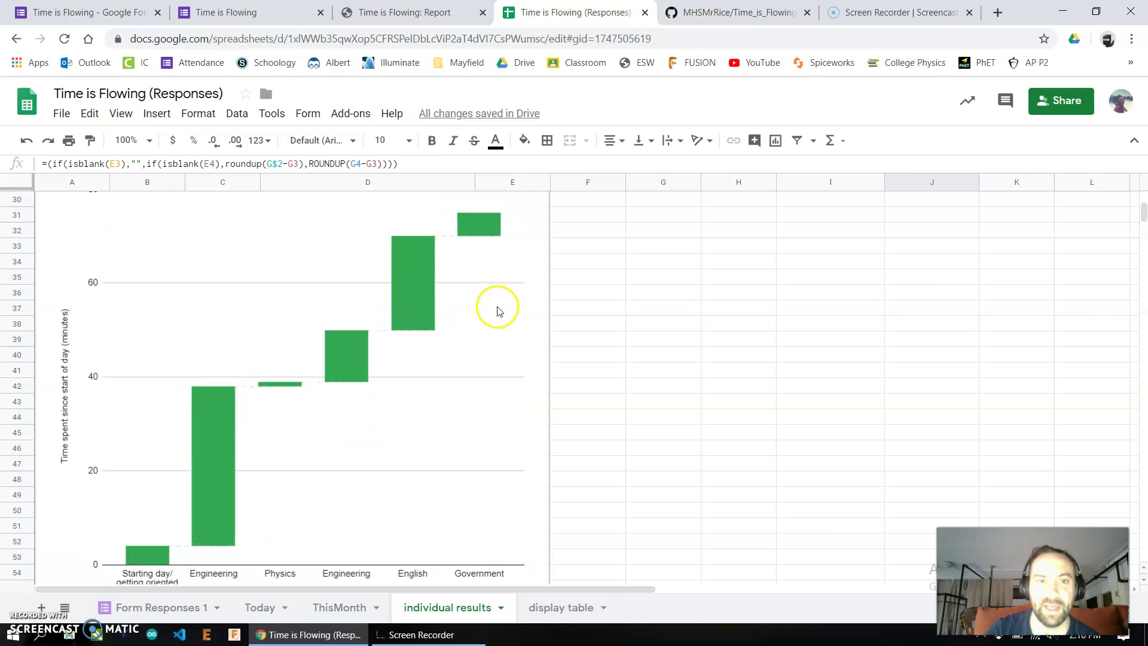
Switch to the live Time is Flowing form and review its activity choices down to the Other text field.
left_click(238, 8)
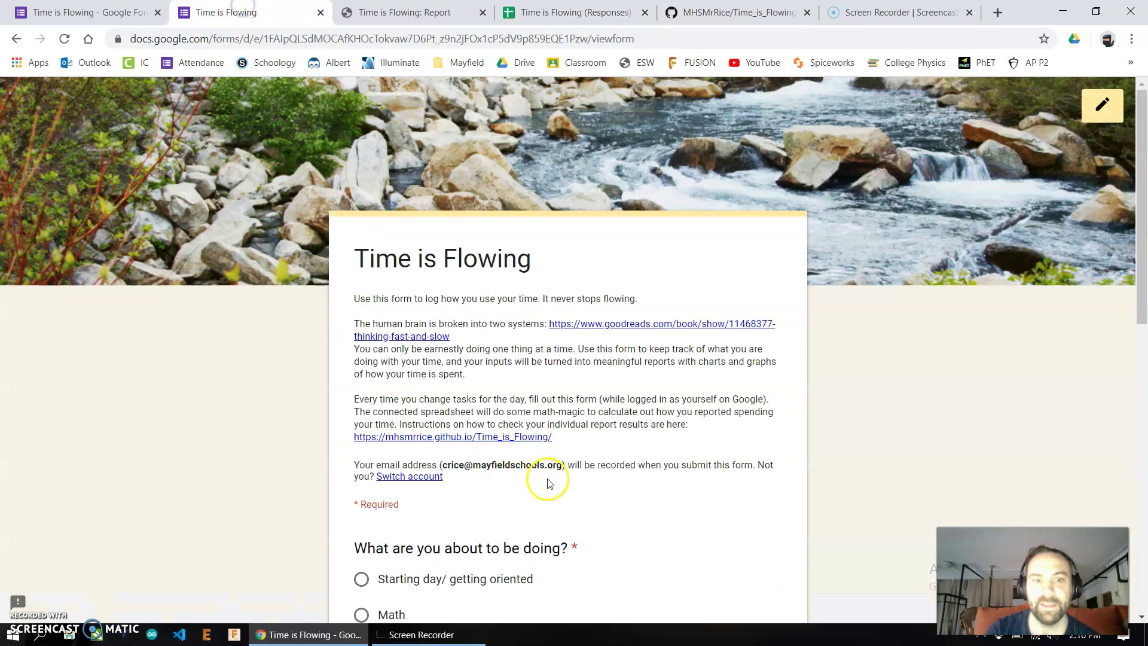
scroll(543, 482, "down", 6)
scroll(543, 482, "down", 3)
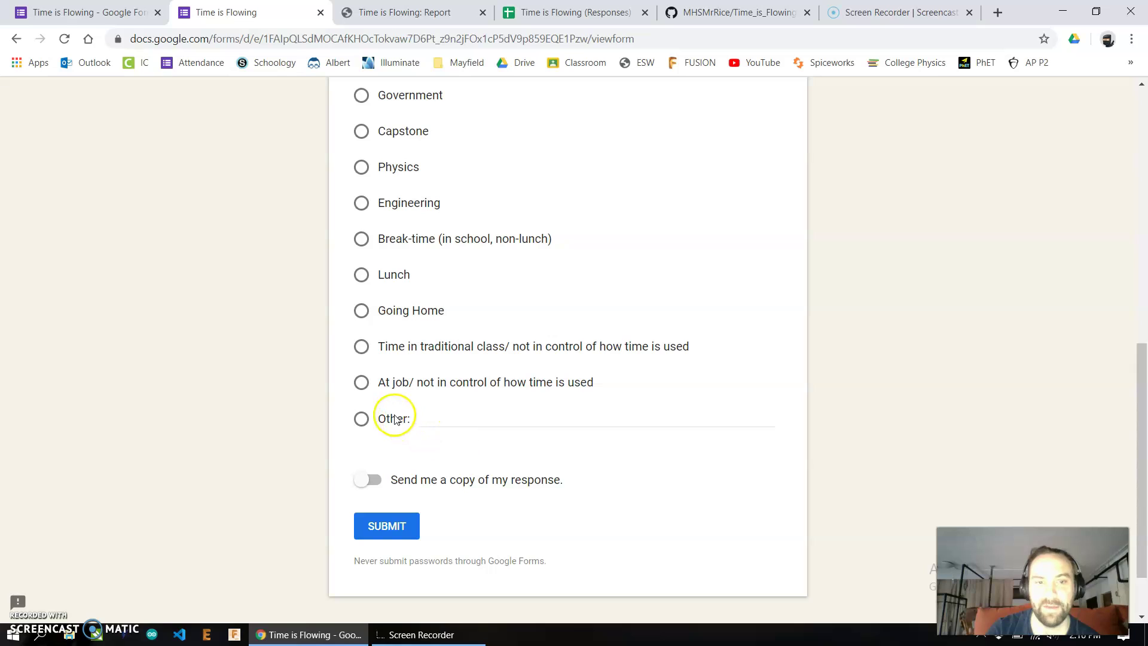
left_click(487, 417)
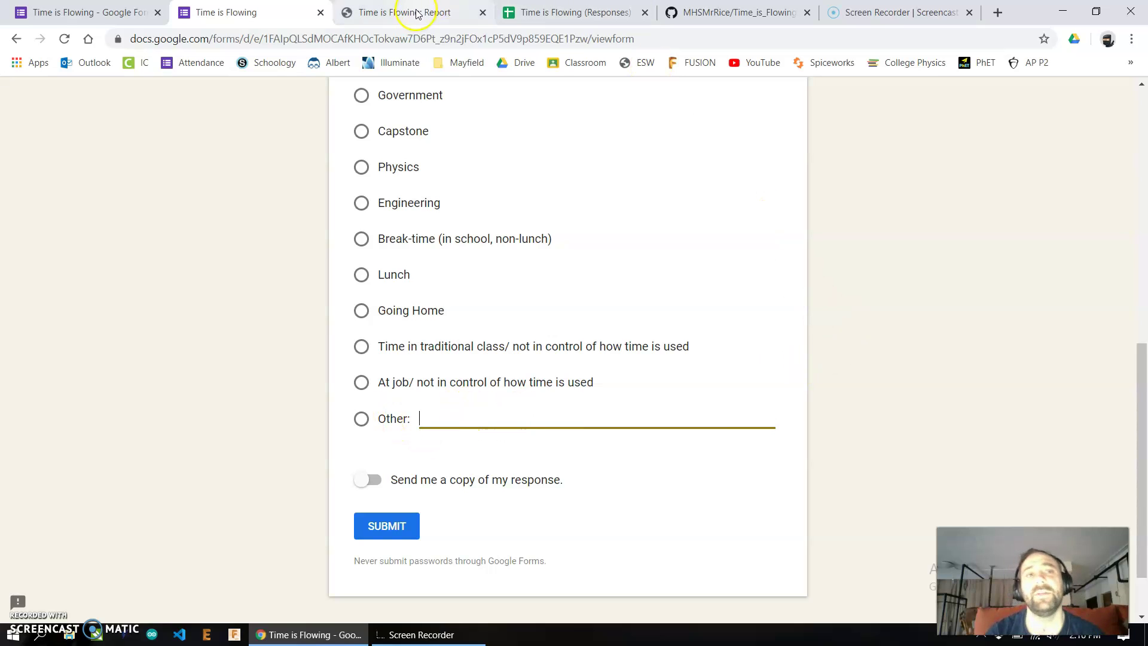
Revisit the individual results sheet's datasets and pie chart, and switch to the Time is Flowing web report.
left_click(583, 12)
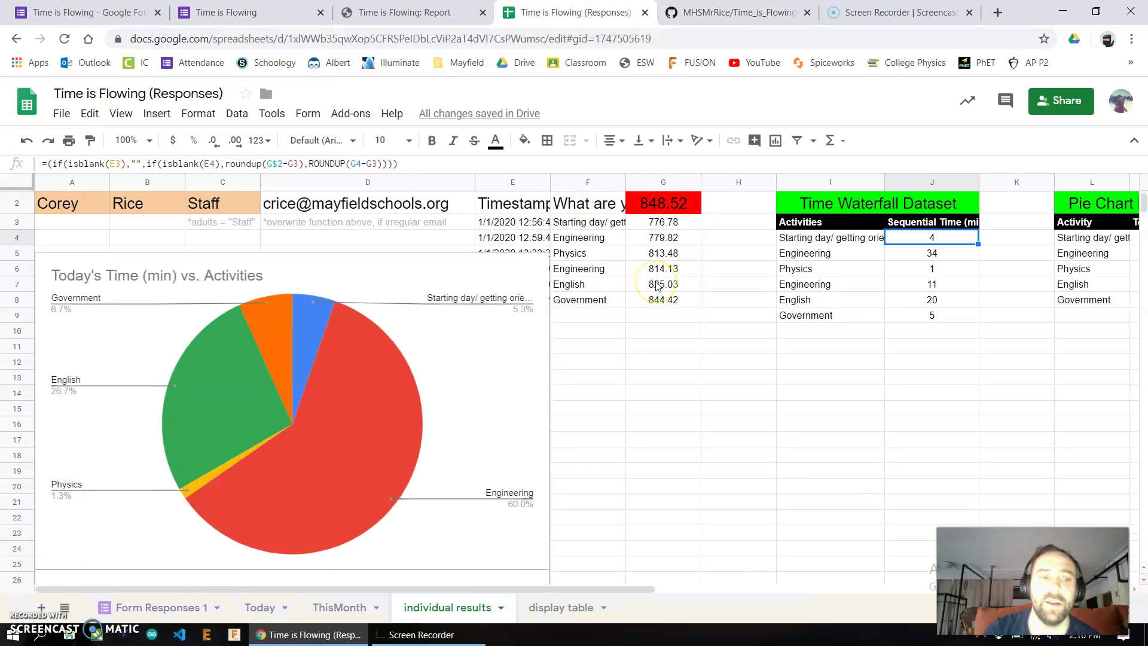
scroll(658, 286, "up", 1)
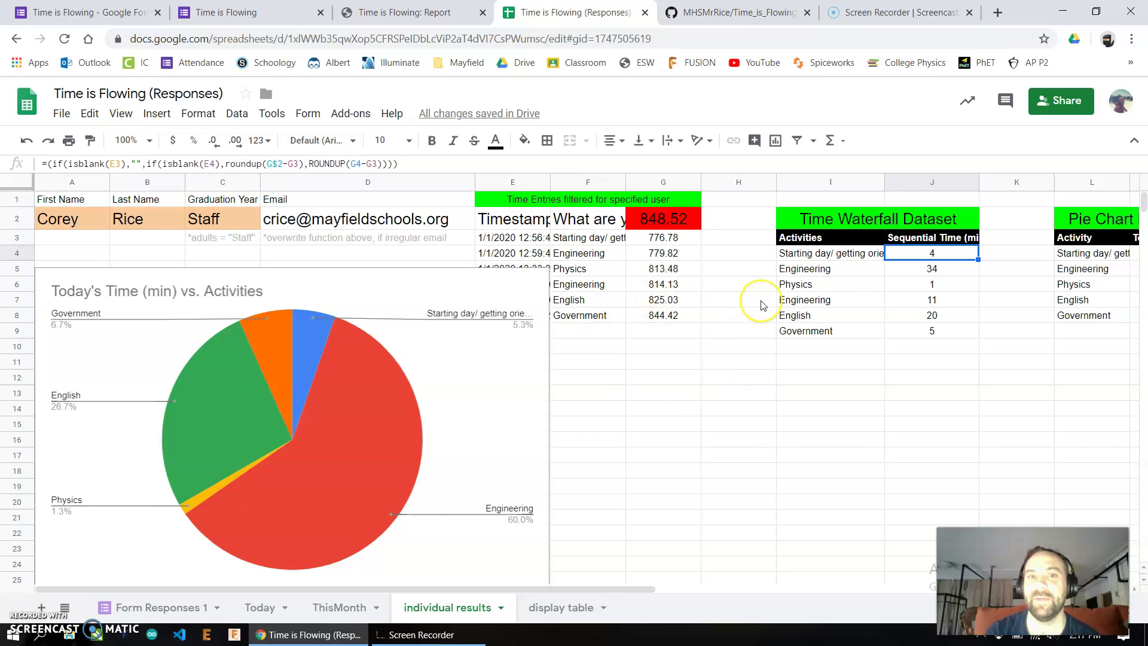
left_click(430, 11)
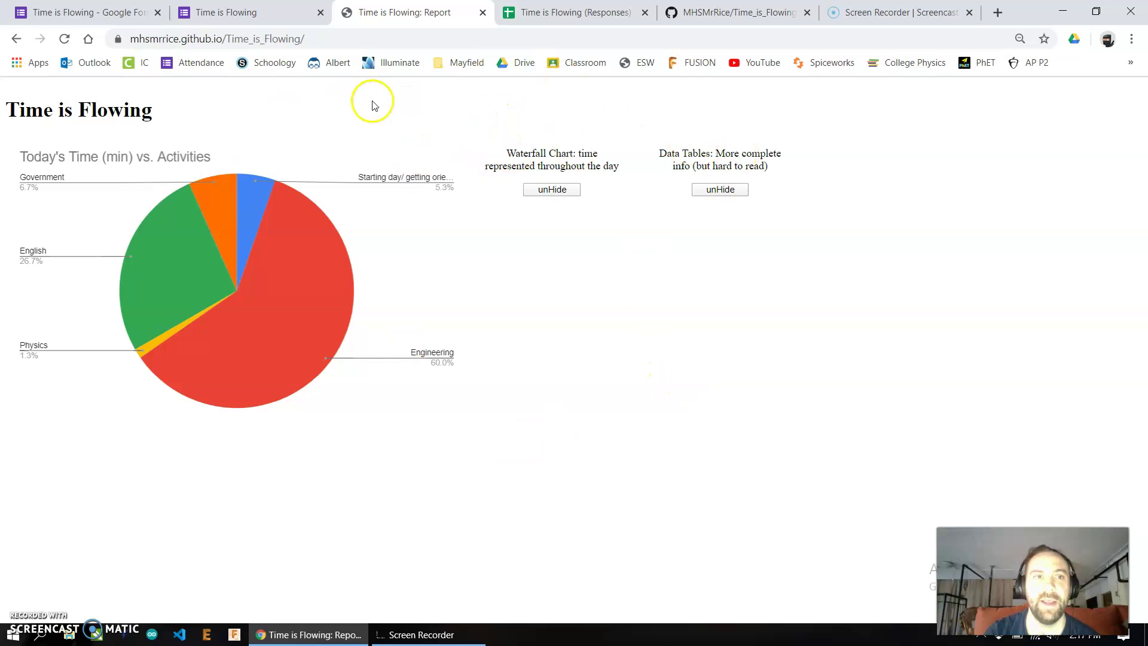
Switch to the Time_is_Flowing GitHub repository and look over its file list and README.
left_click(729, 17)
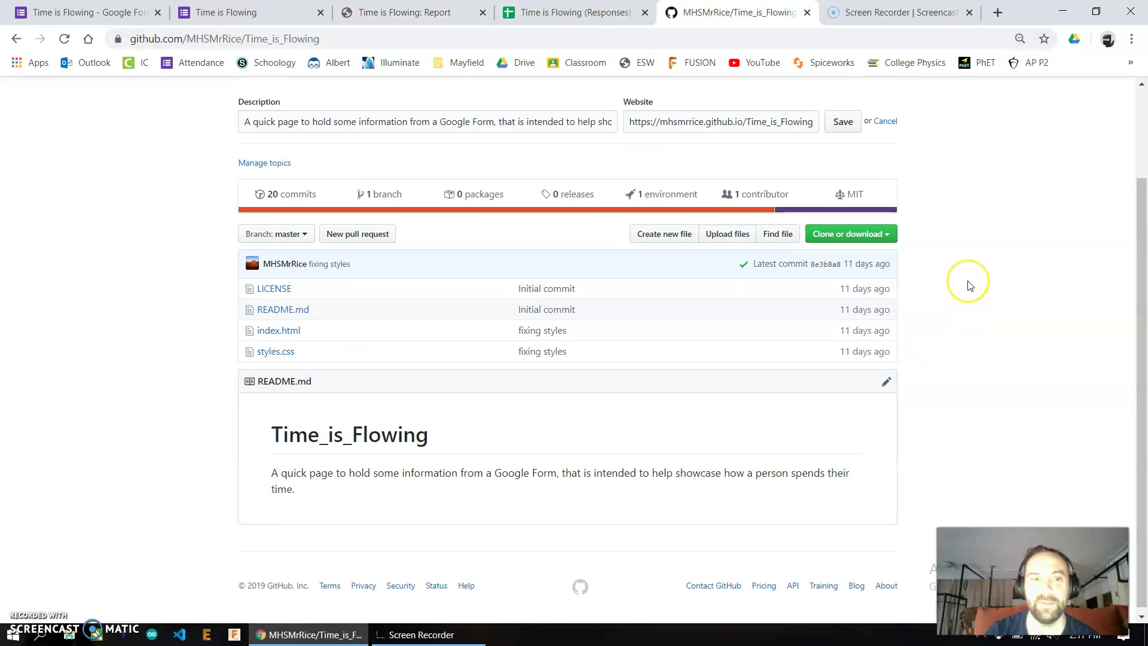
scroll(970, 286, "up", 2)
scroll(970, 286, "down", 2)
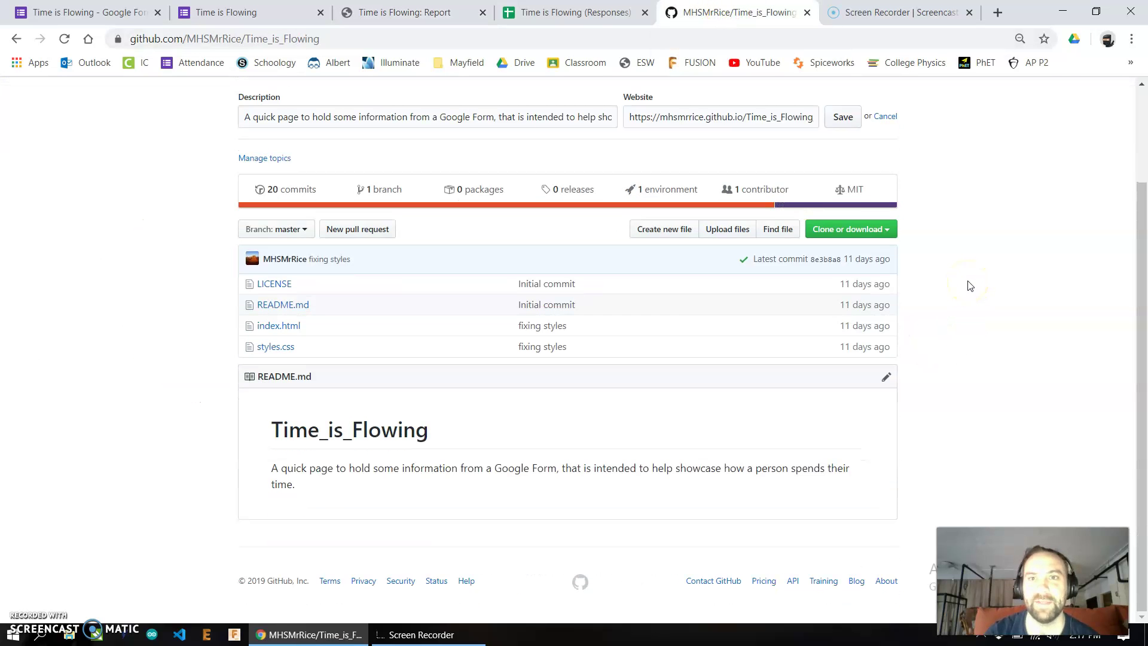
On the web report, unhide the waterfall chart and data tables, look through them, and hide both again.
left_click(407, 13)
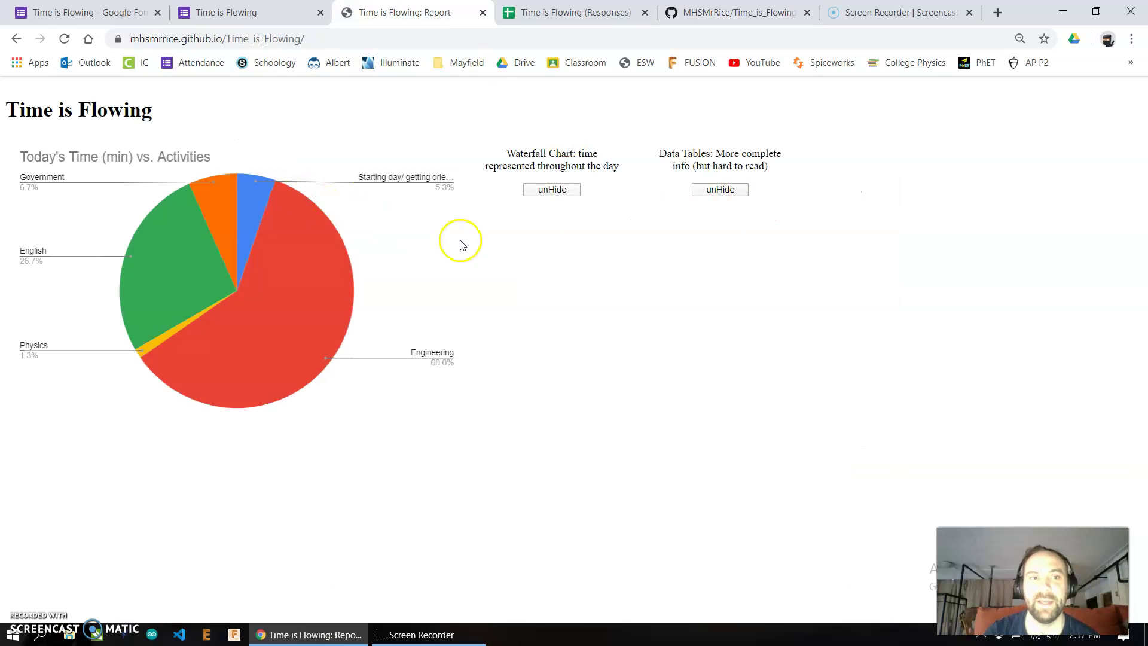
left_click(553, 189)
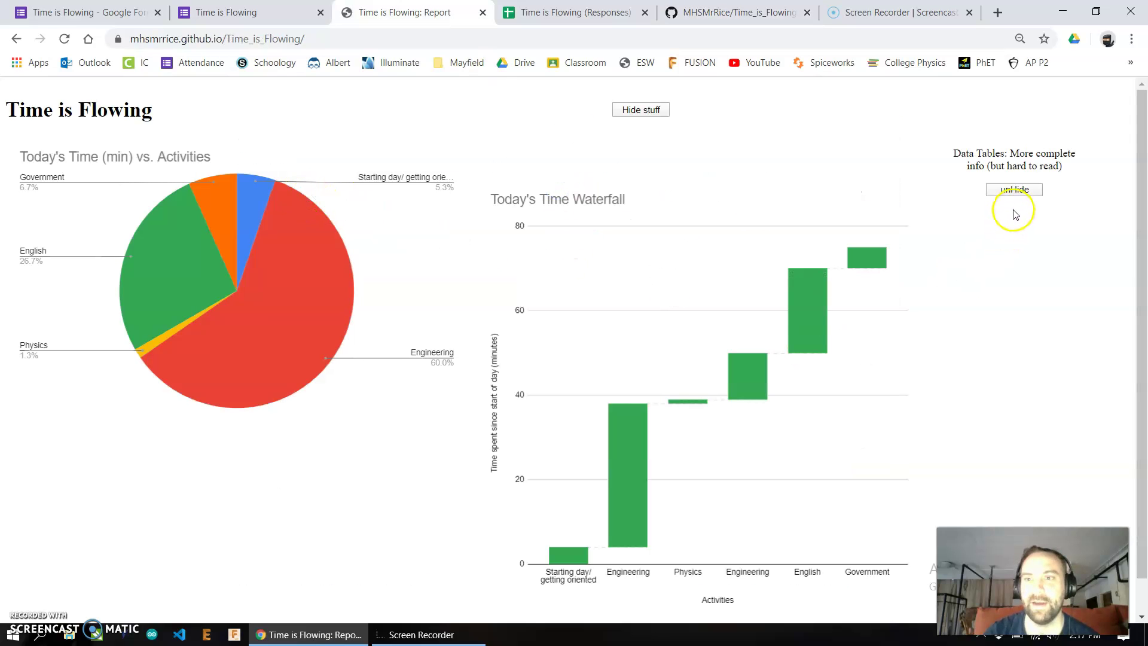
left_click(1021, 190)
scroll(969, 439, "down", 7)
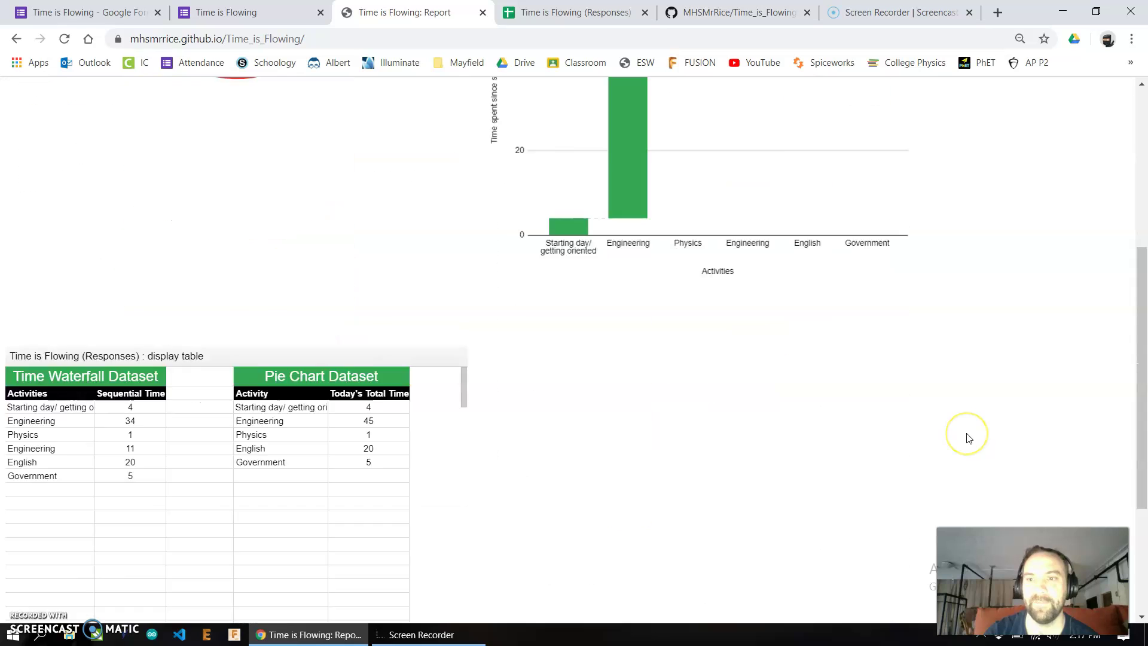
scroll(969, 438, "up", 7)
scroll(969, 438, "down", 2)
scroll(961, 436, "up", 3)
left_click(624, 107)
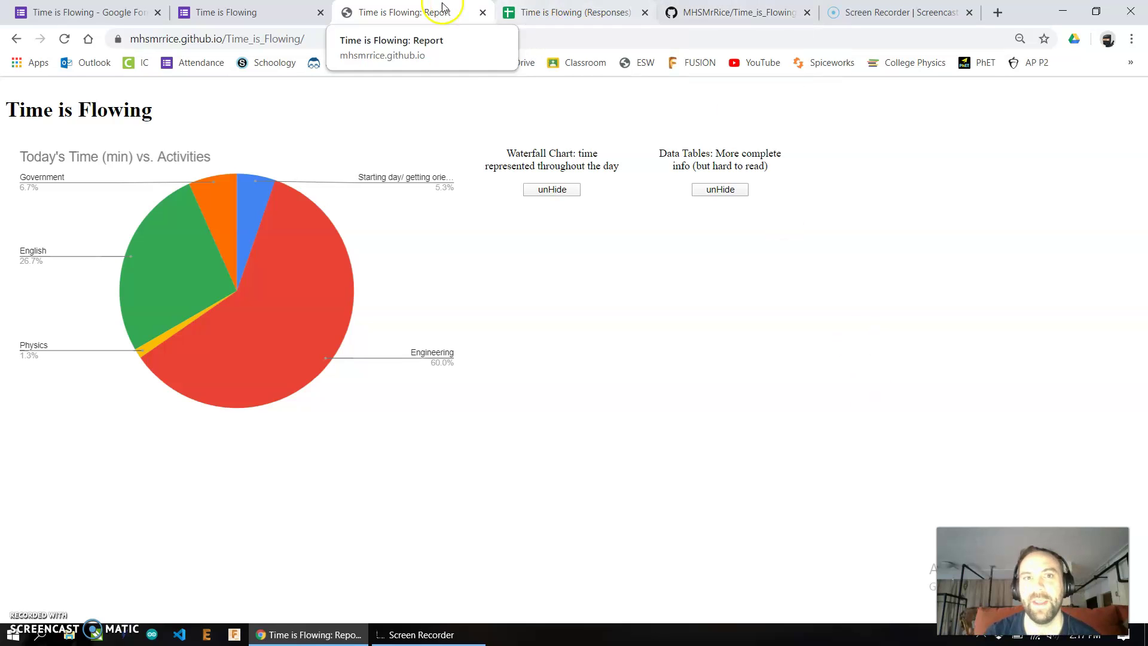
View the web report's page source and inspect its linked styles.css and scripts.js files.
key("ctrl+u")
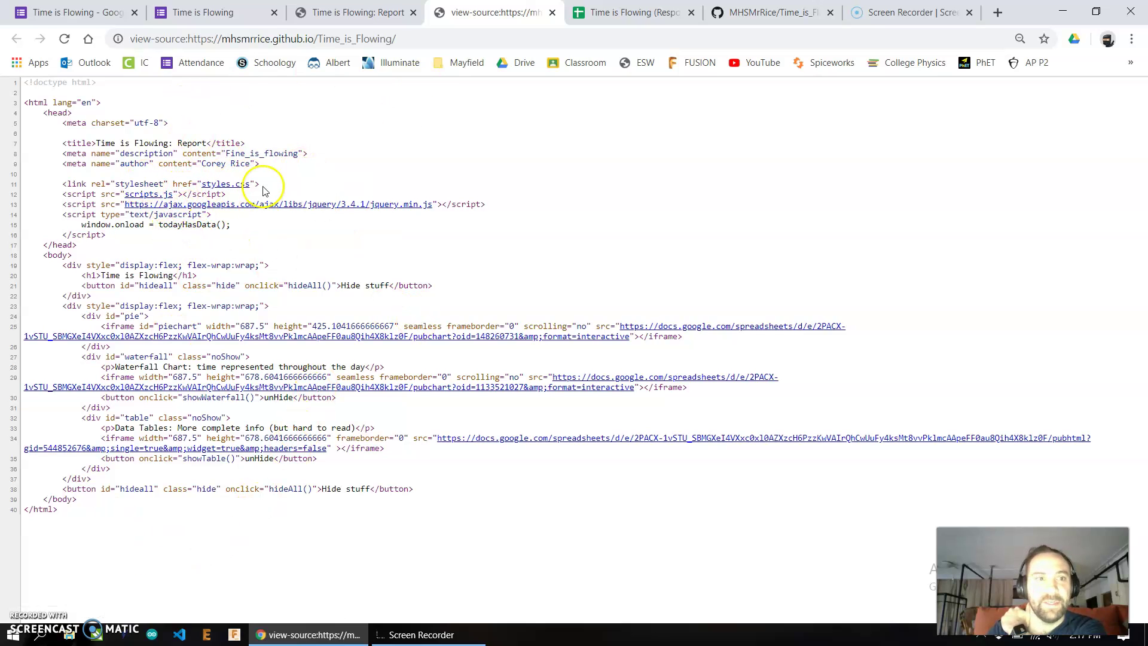
left_click(237, 186)
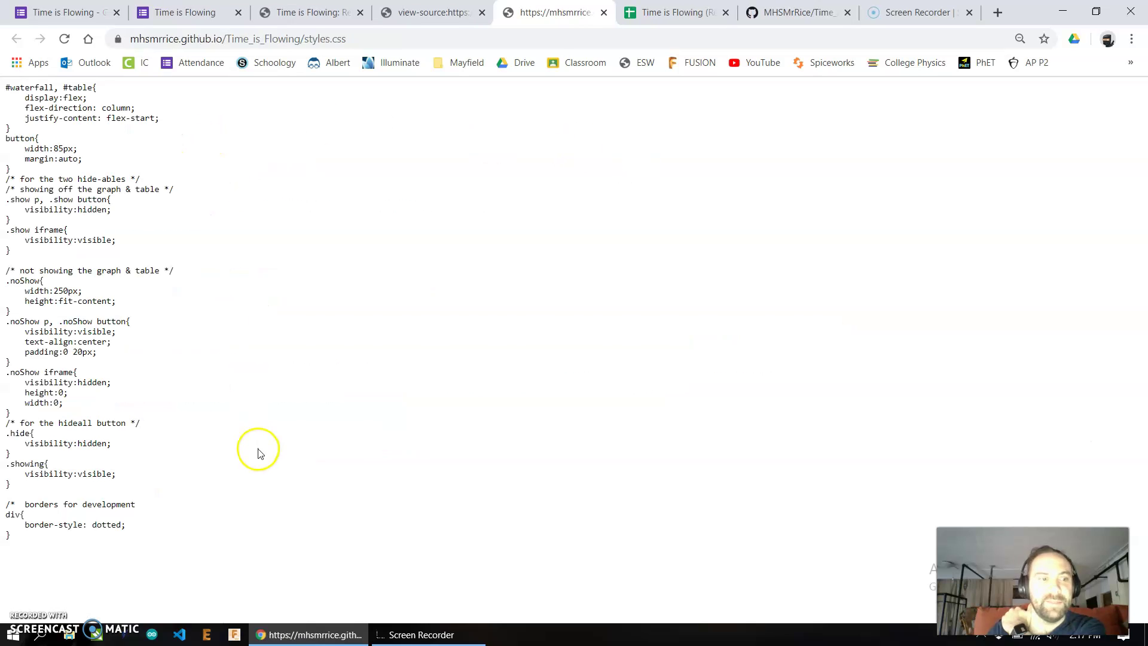
left_click(421, 15)
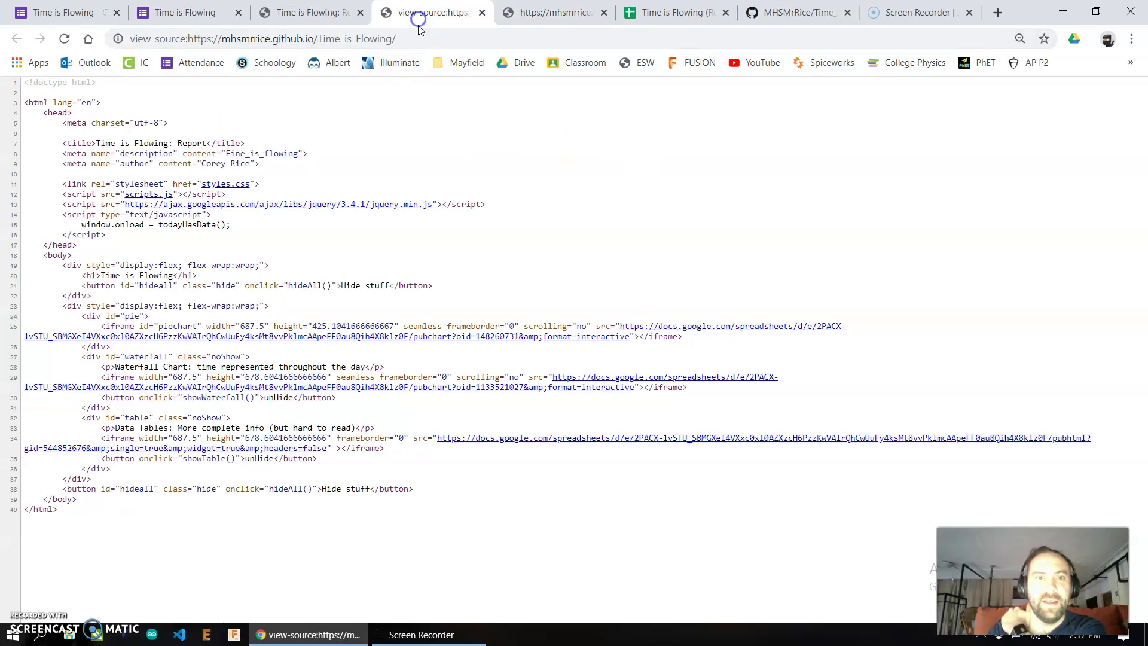
left_click(152, 193)
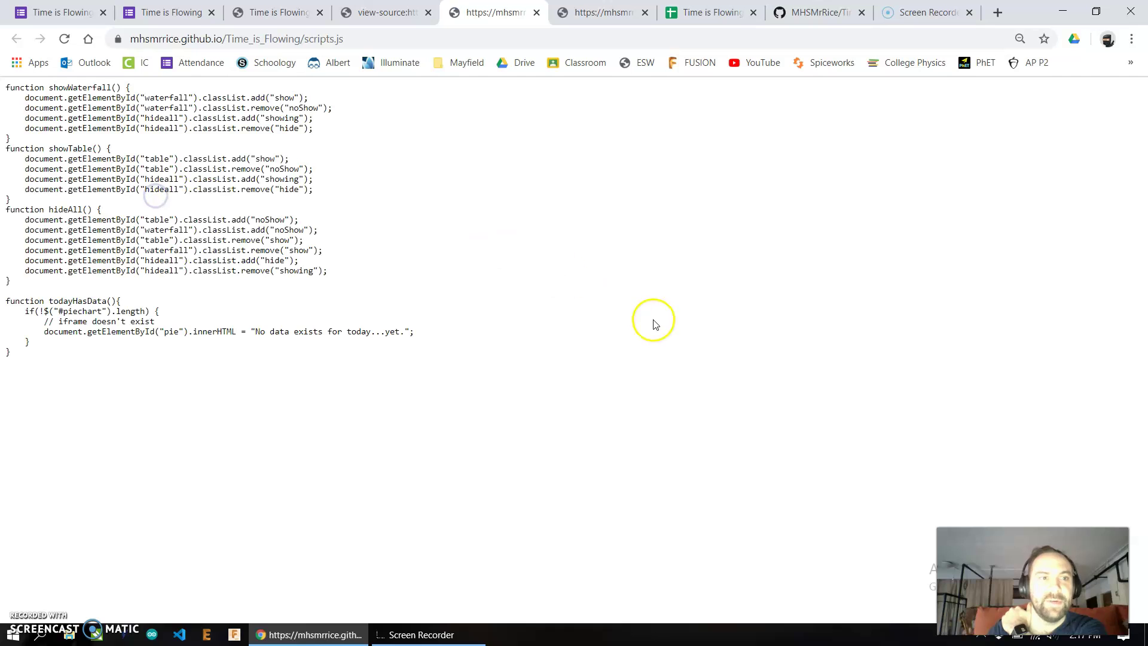
left_click(288, 15)
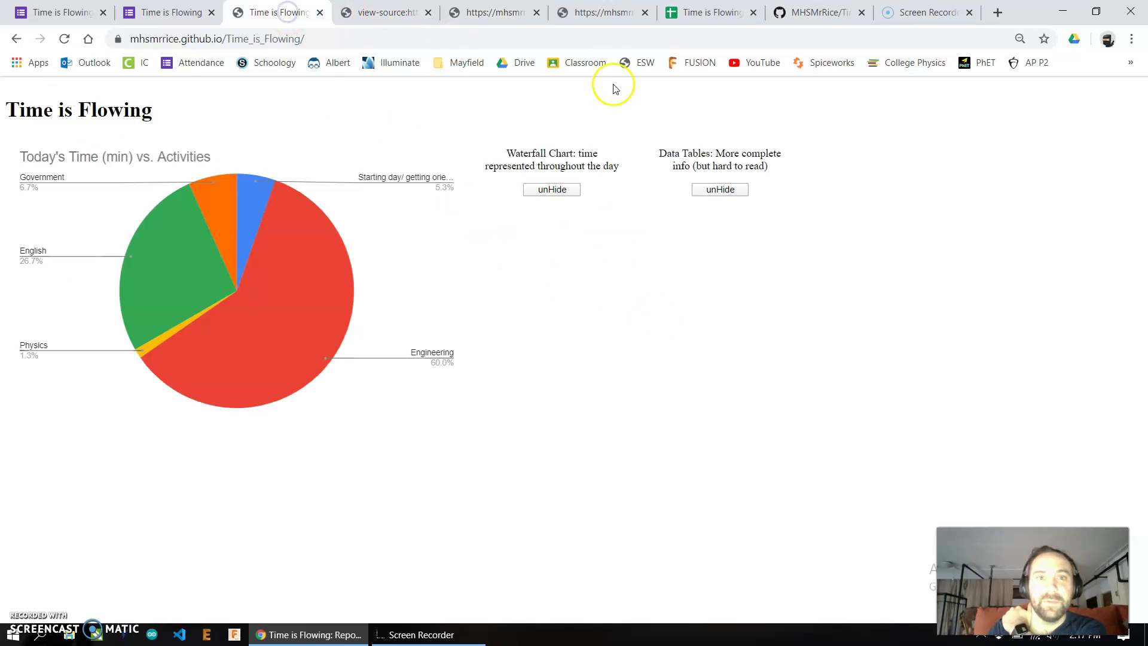
left_click(372, 10)
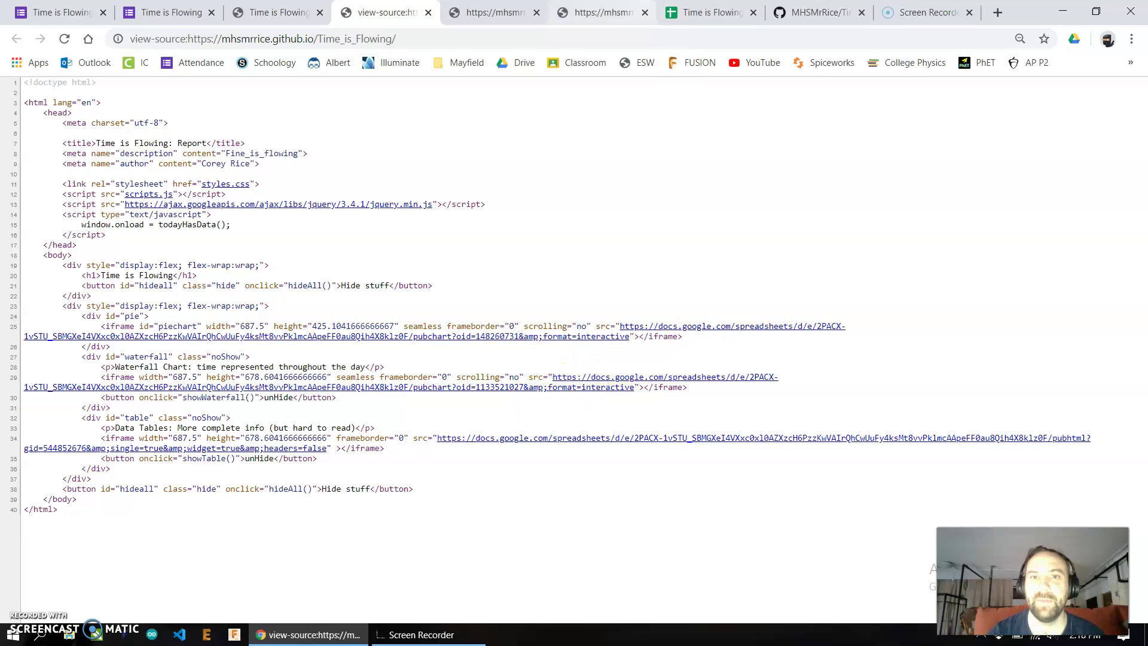
In the response spreadsheet, open the web publishing settings for the time-versus-activities pie chart and select its published link.
left_click(696, 8)
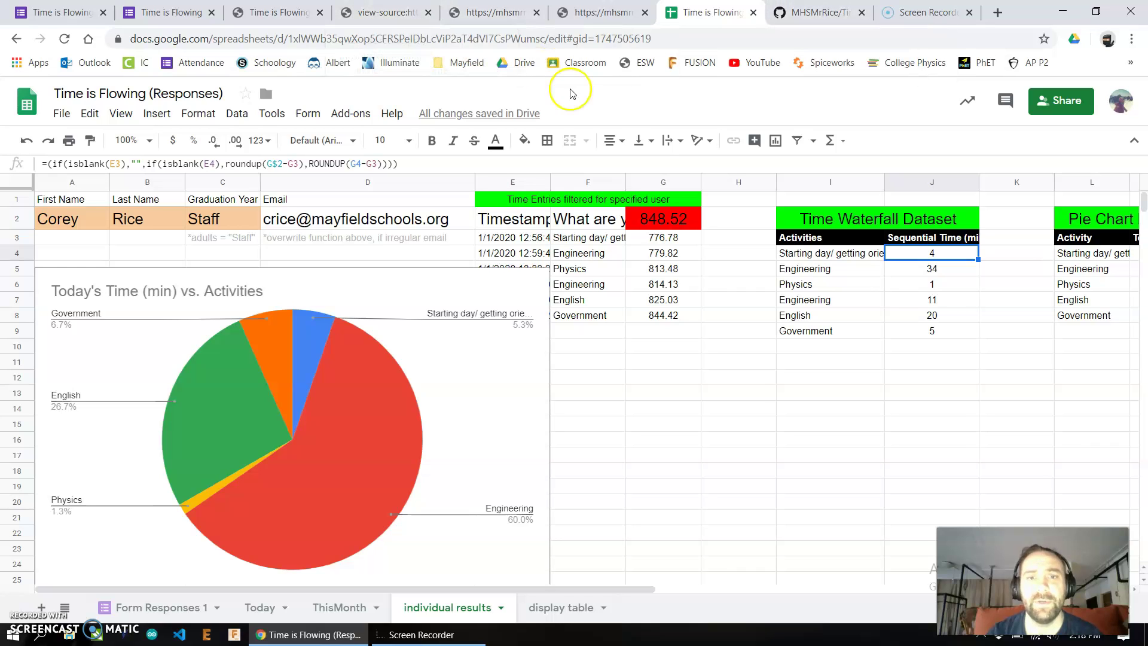
left_click(484, 352)
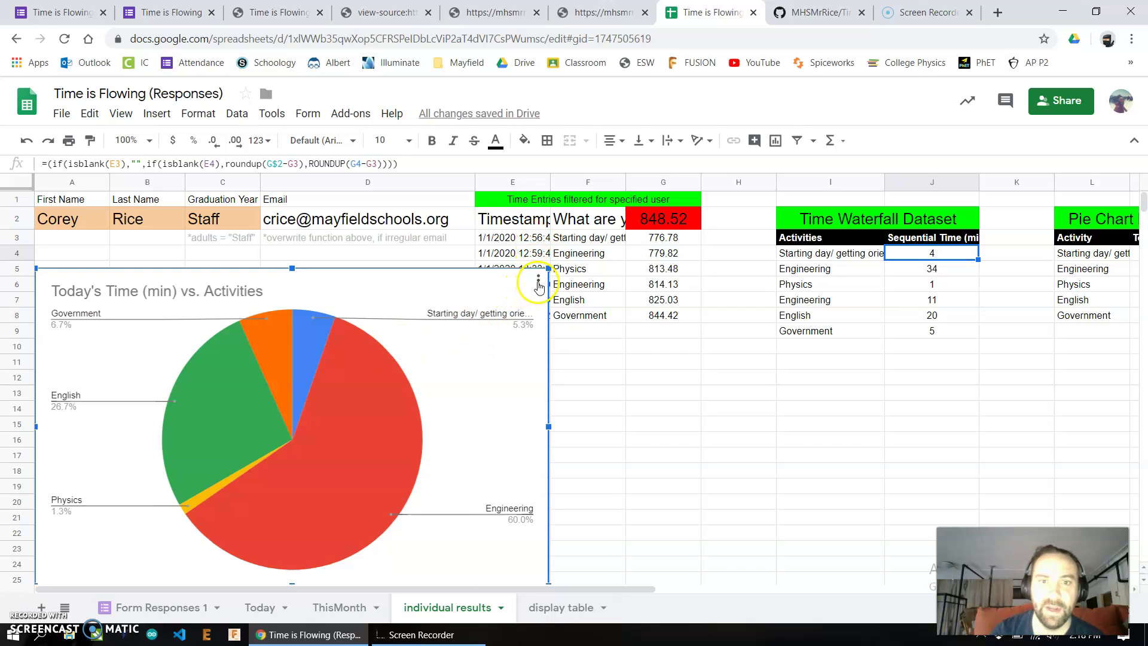
left_click(538, 281)
left_click(496, 412)
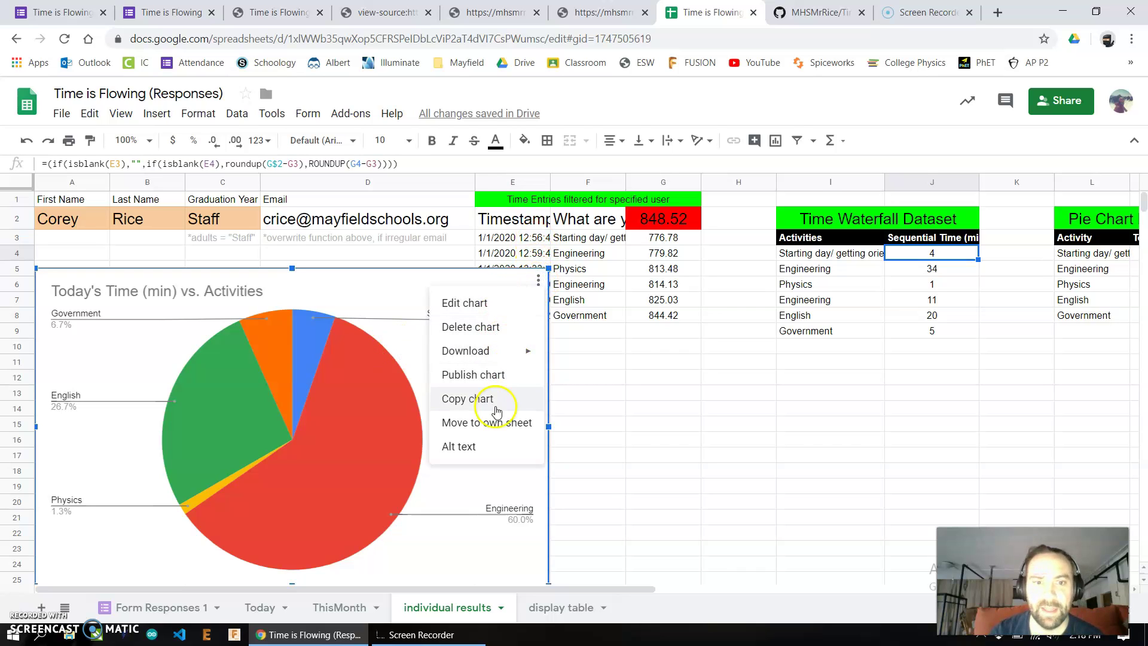
left_click(469, 374)
left_click(472, 291)
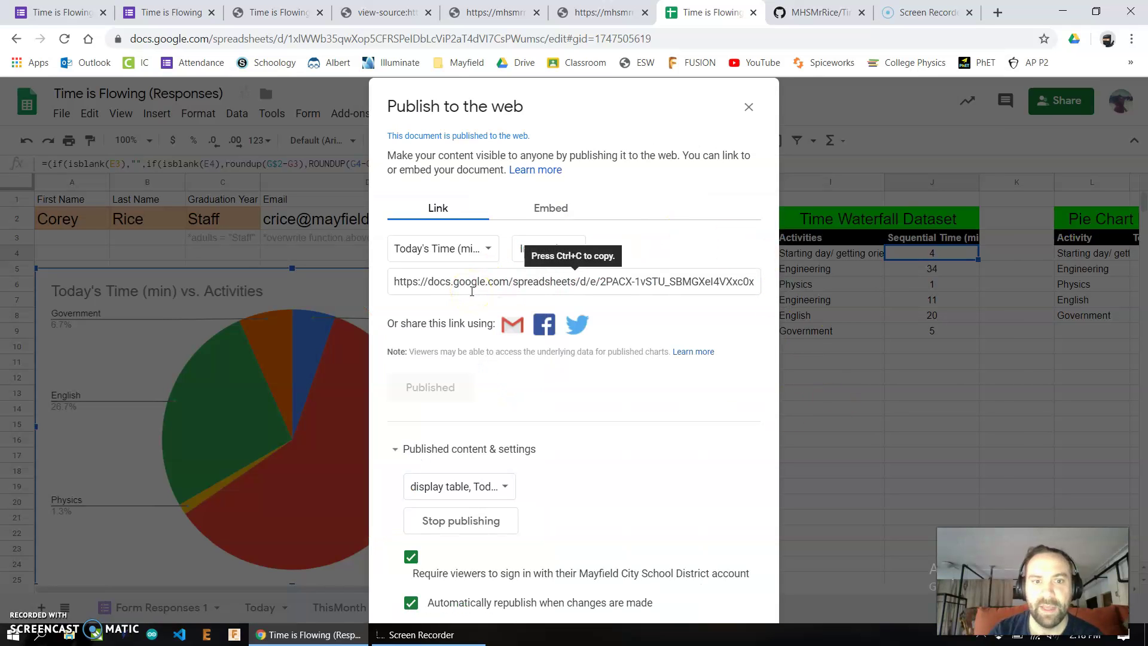
left_click(471, 291)
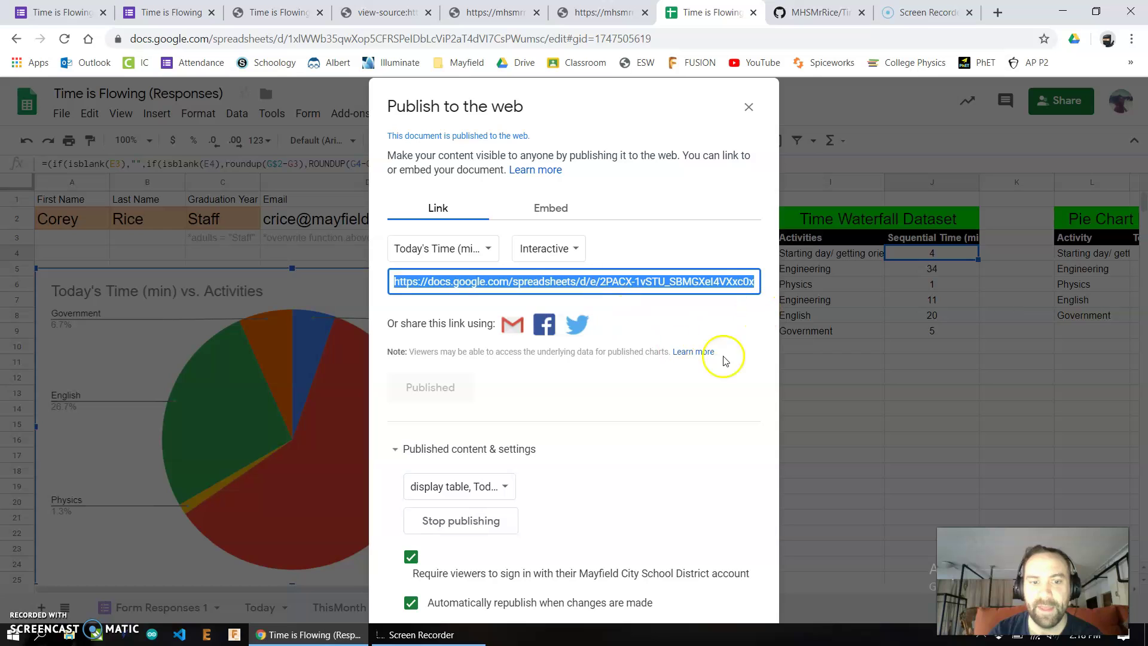
Show the pie chart's embed code and highlight the matching piechart iframe in the report's page source.
left_click(547, 209)
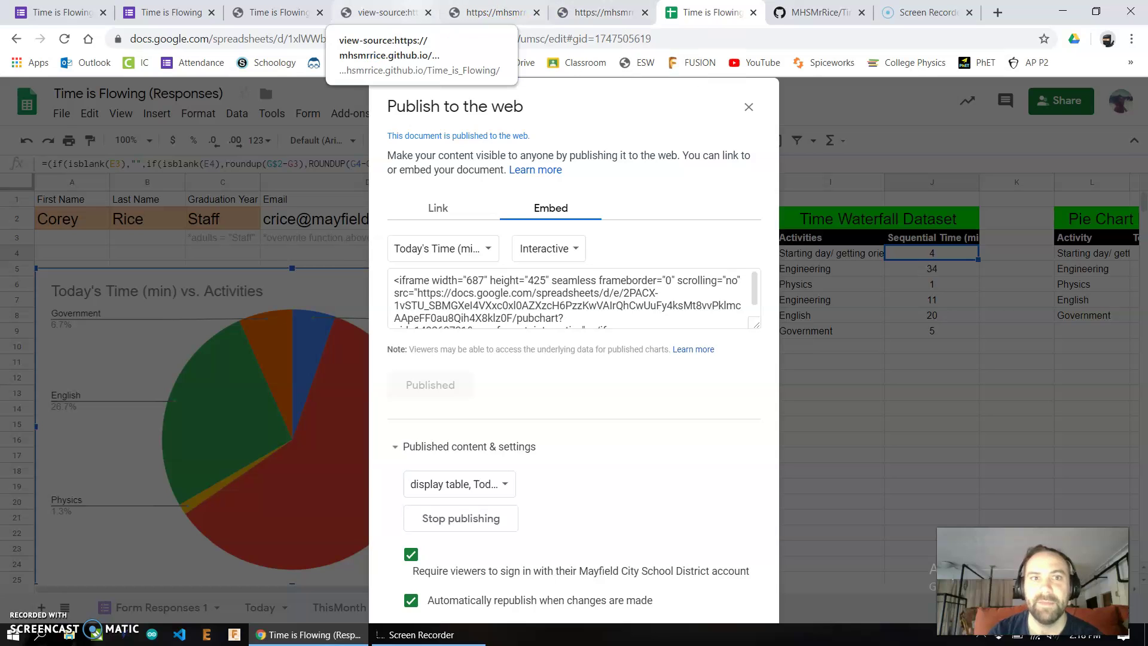
left_click(383, 12)
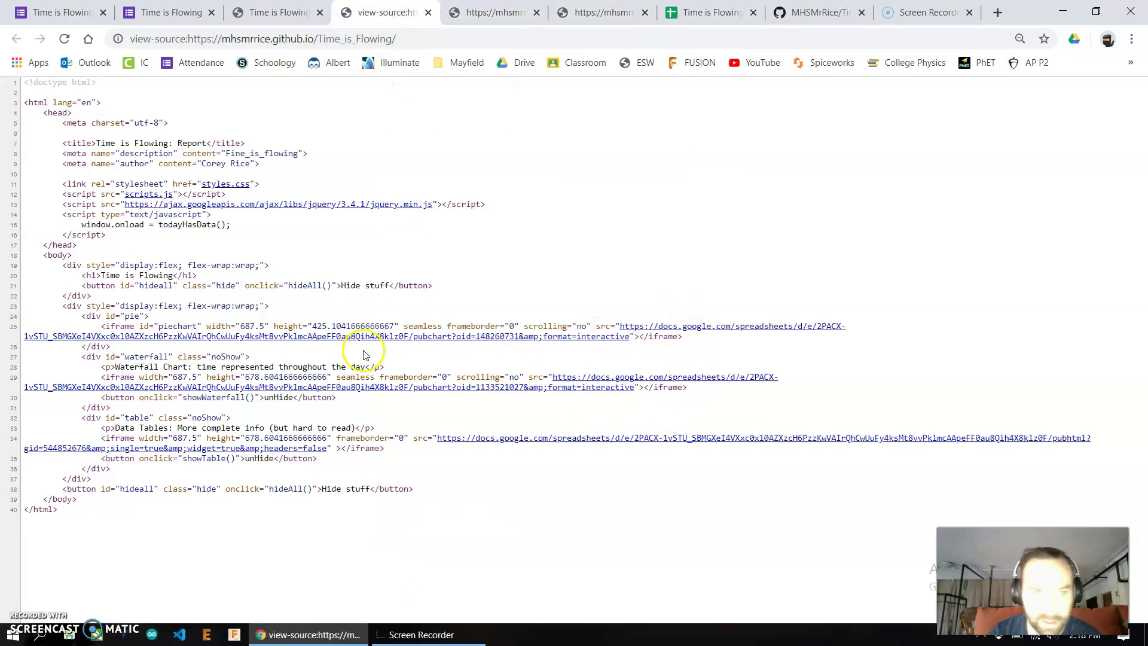
left_click_drag(103, 325, 751, 336)
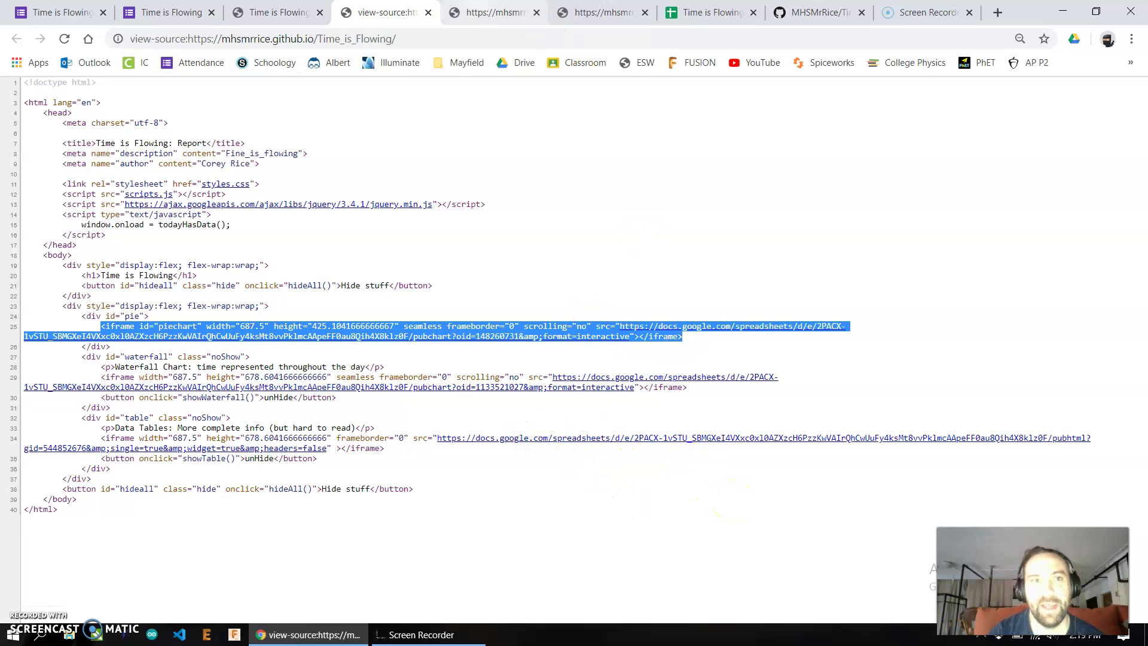
Glance at the form, return to the web report, and review its unhidden waterfall chart and data tables before collapsing them.
left_click(172, 12)
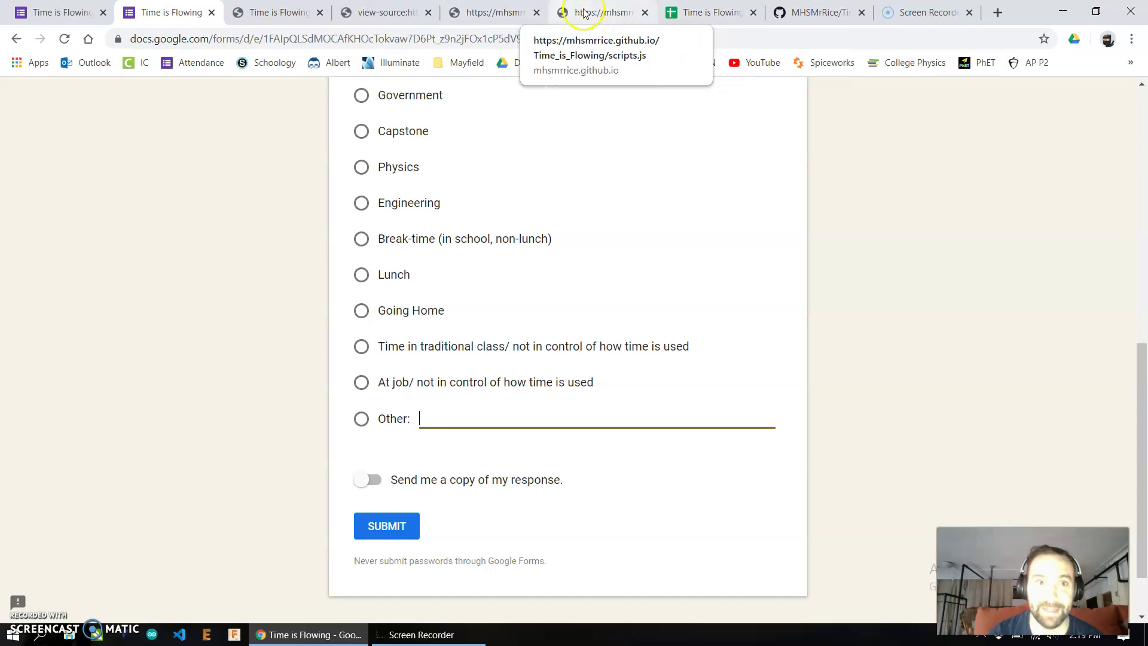
left_click(277, 12)
left_click(565, 192)
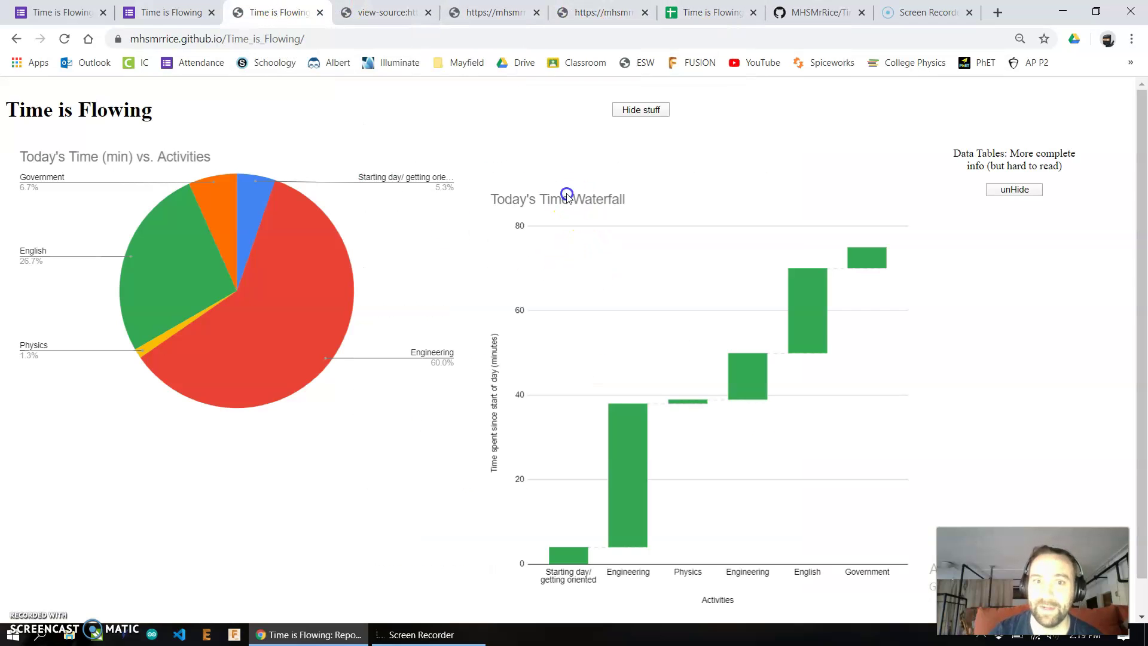
left_click(1024, 190)
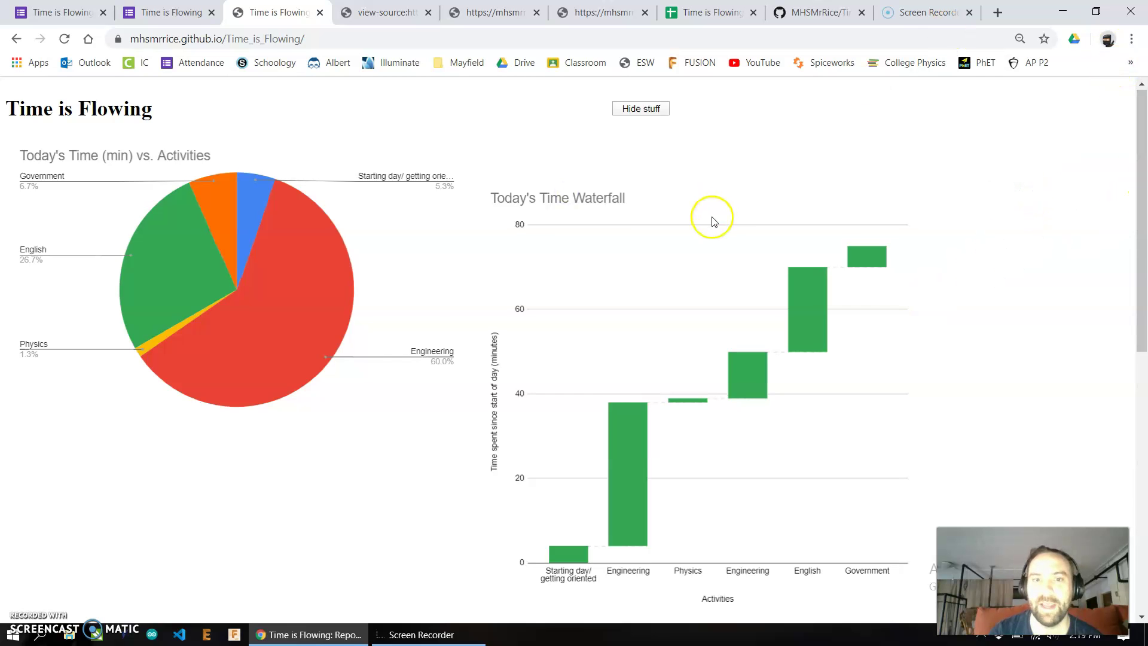
scroll(713, 220, "down", 9)
scroll(712, 222, "up", 10)
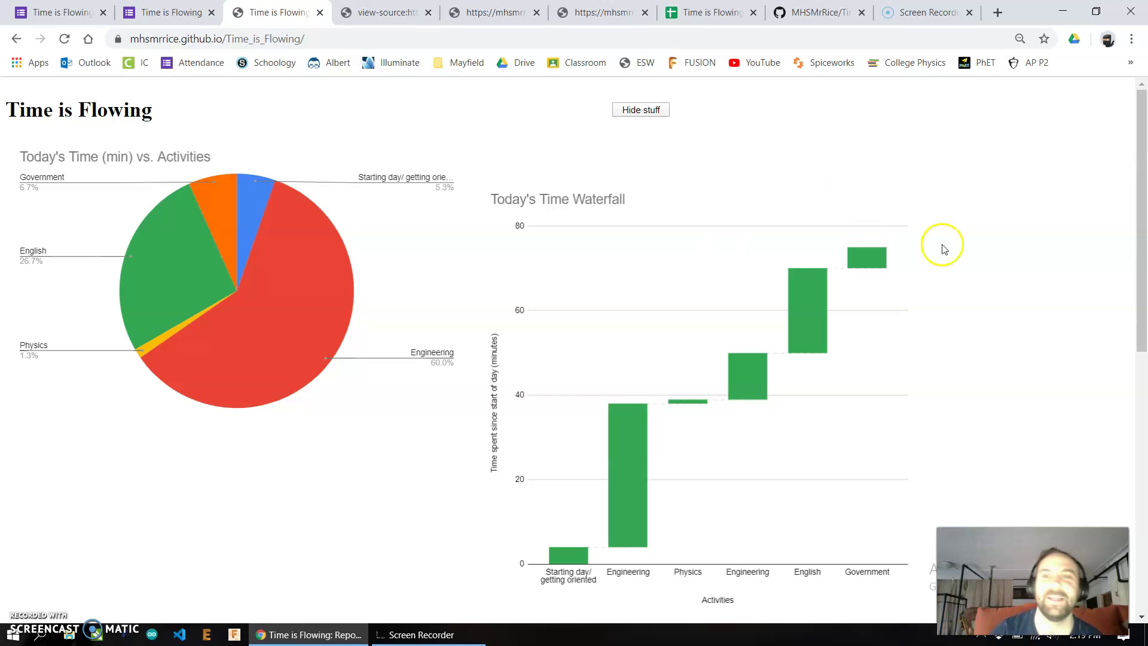
scroll(977, 249, "down", 9)
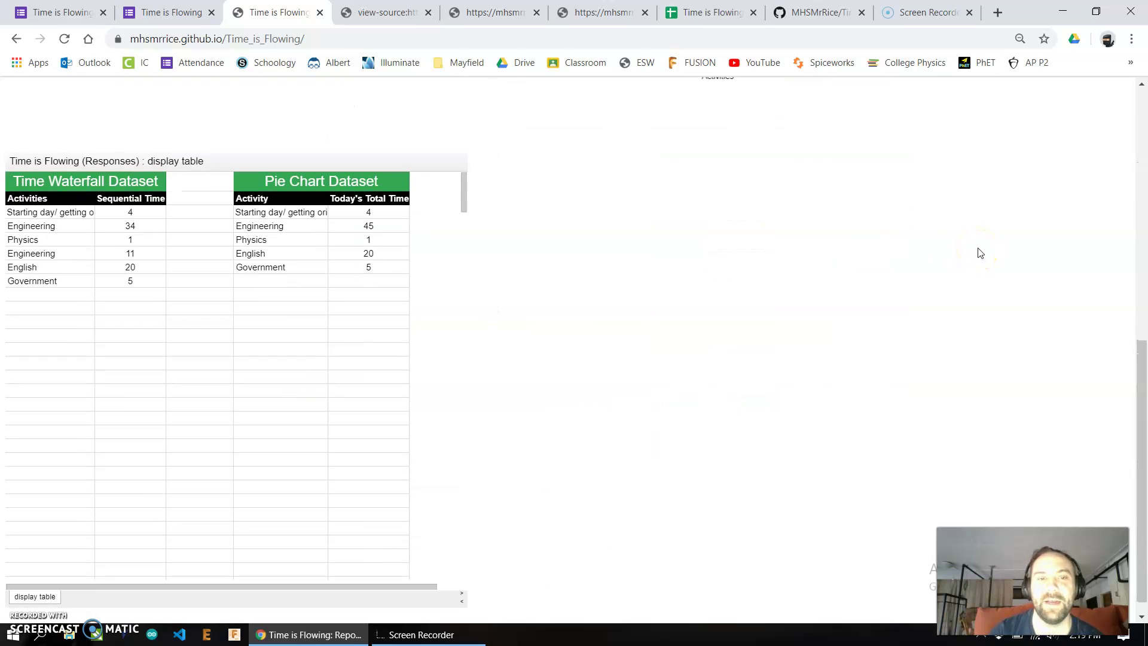
scroll(980, 253, "up", 9)
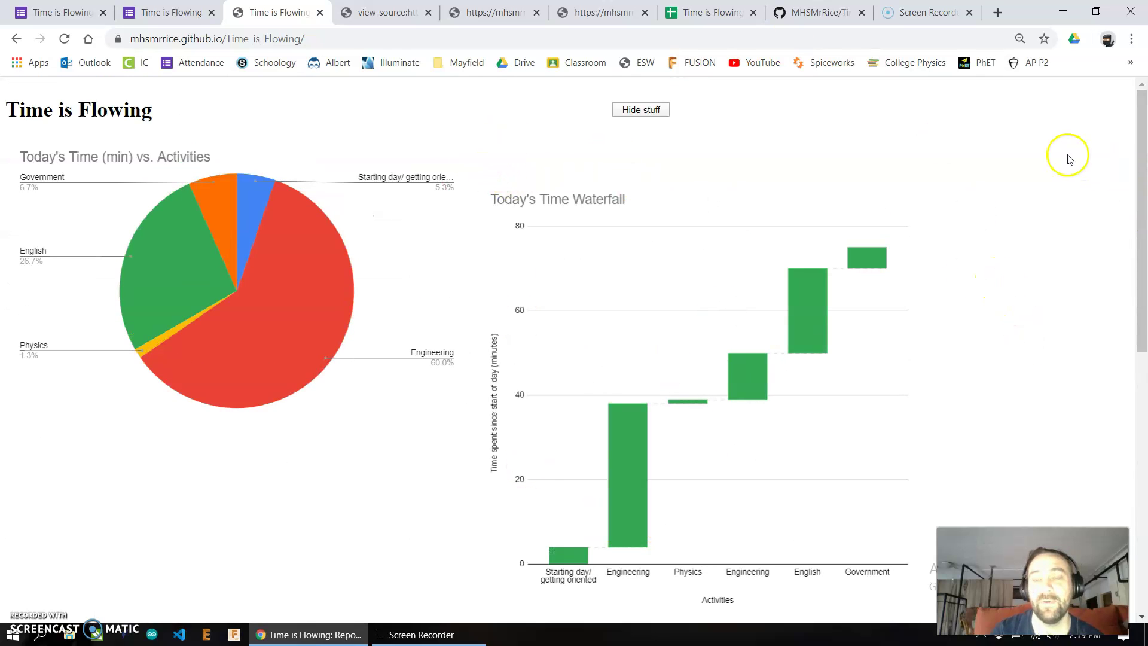
left_click(657, 114)
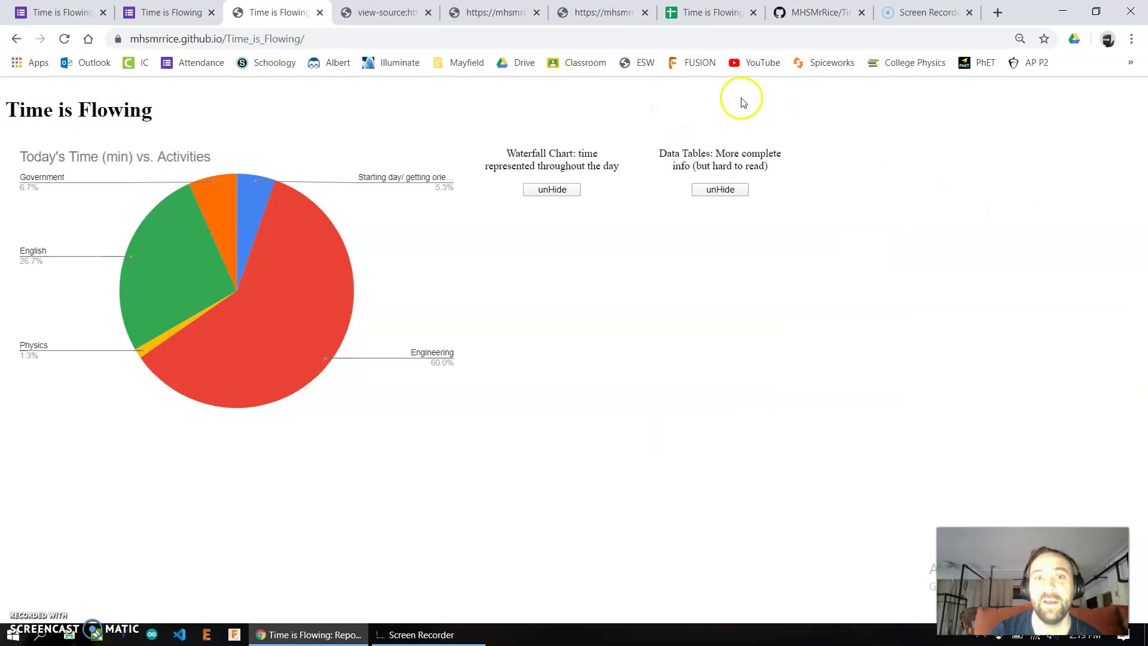